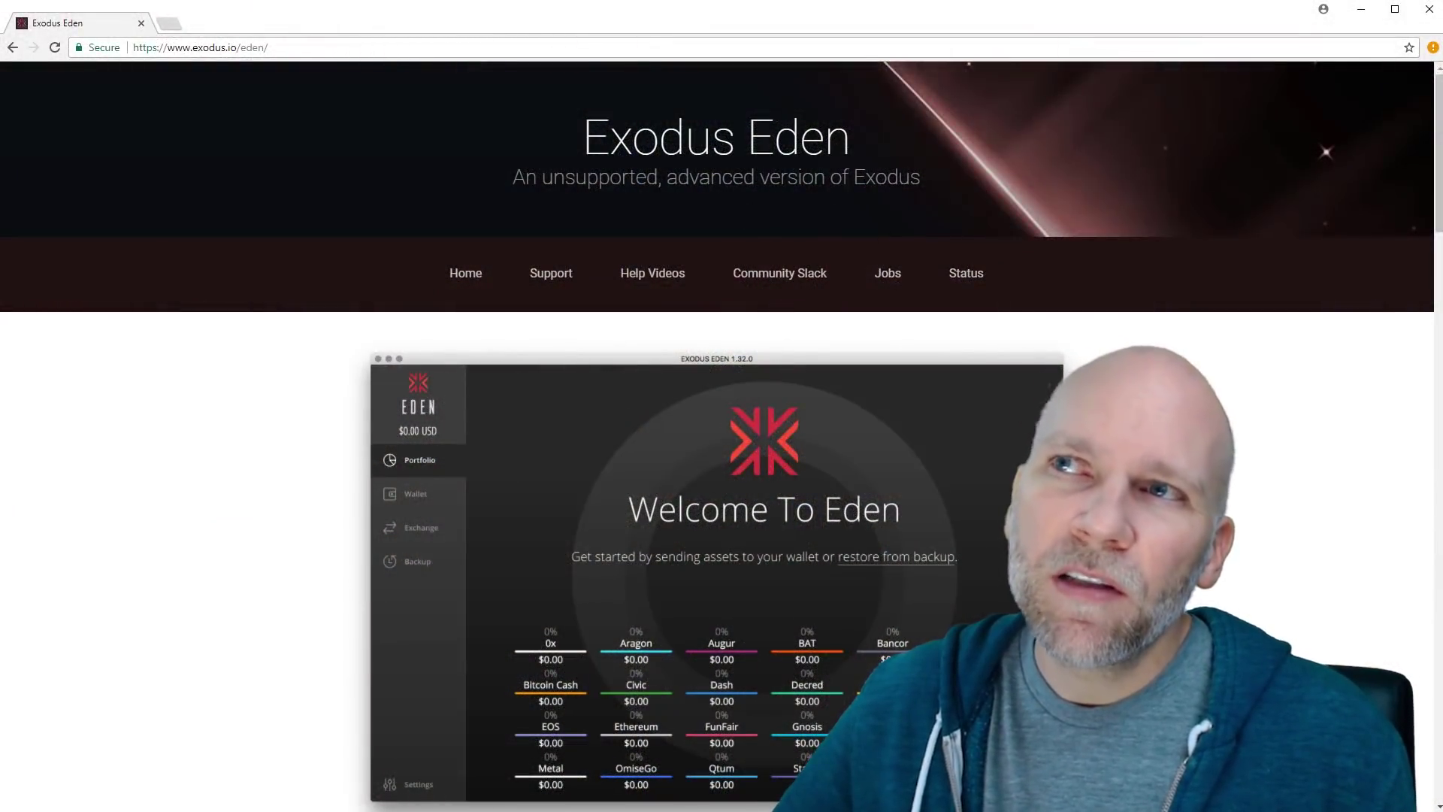
- Read the Exodus Eden page's introduction and its important items to remember about Eden
{"action": "scroll", "coordinate": [367, 767], "scroll_direction": "down", "scroll_amount": 9}
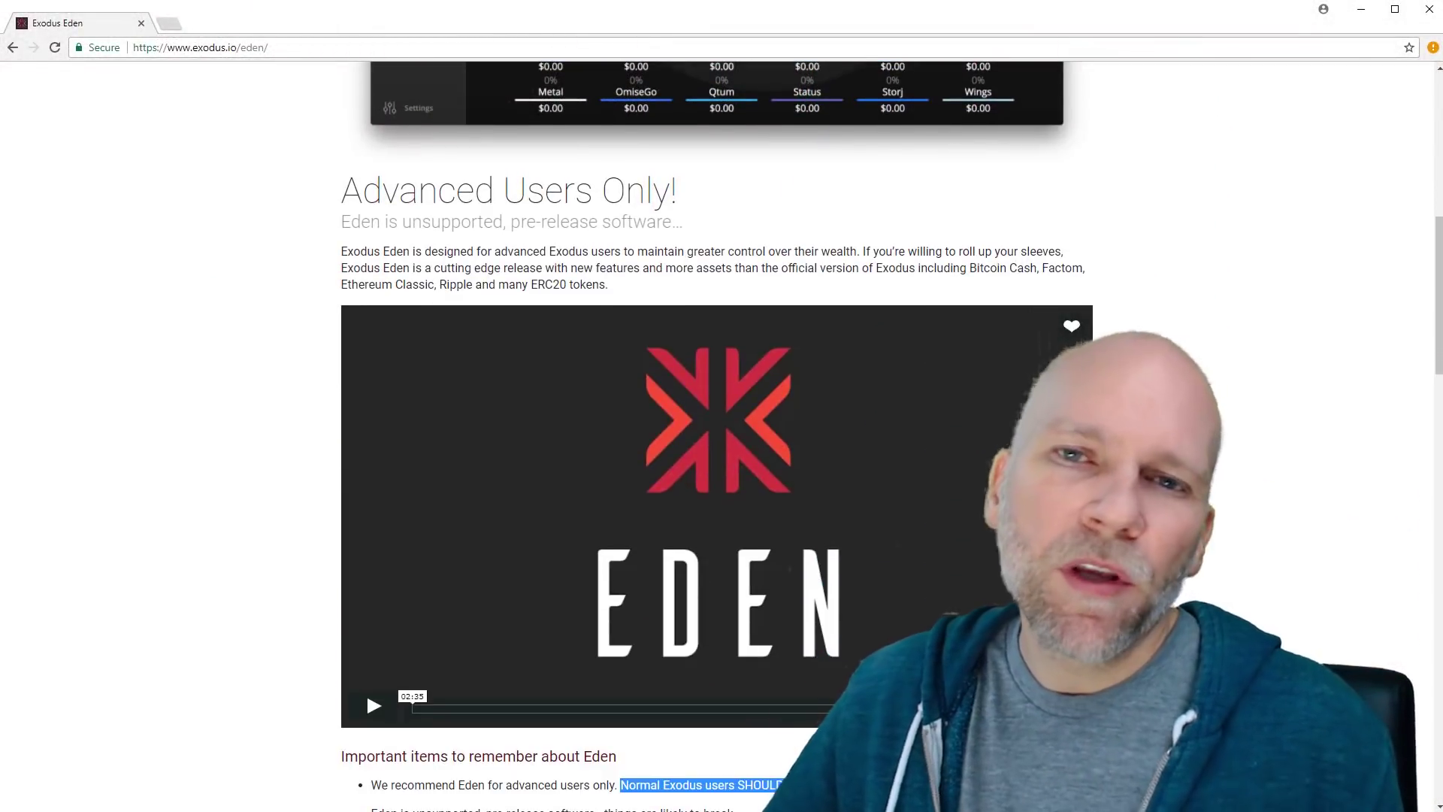
{"action": "scroll", "coordinate": [717, 436], "scroll_direction": "down", "scroll_amount": 1}
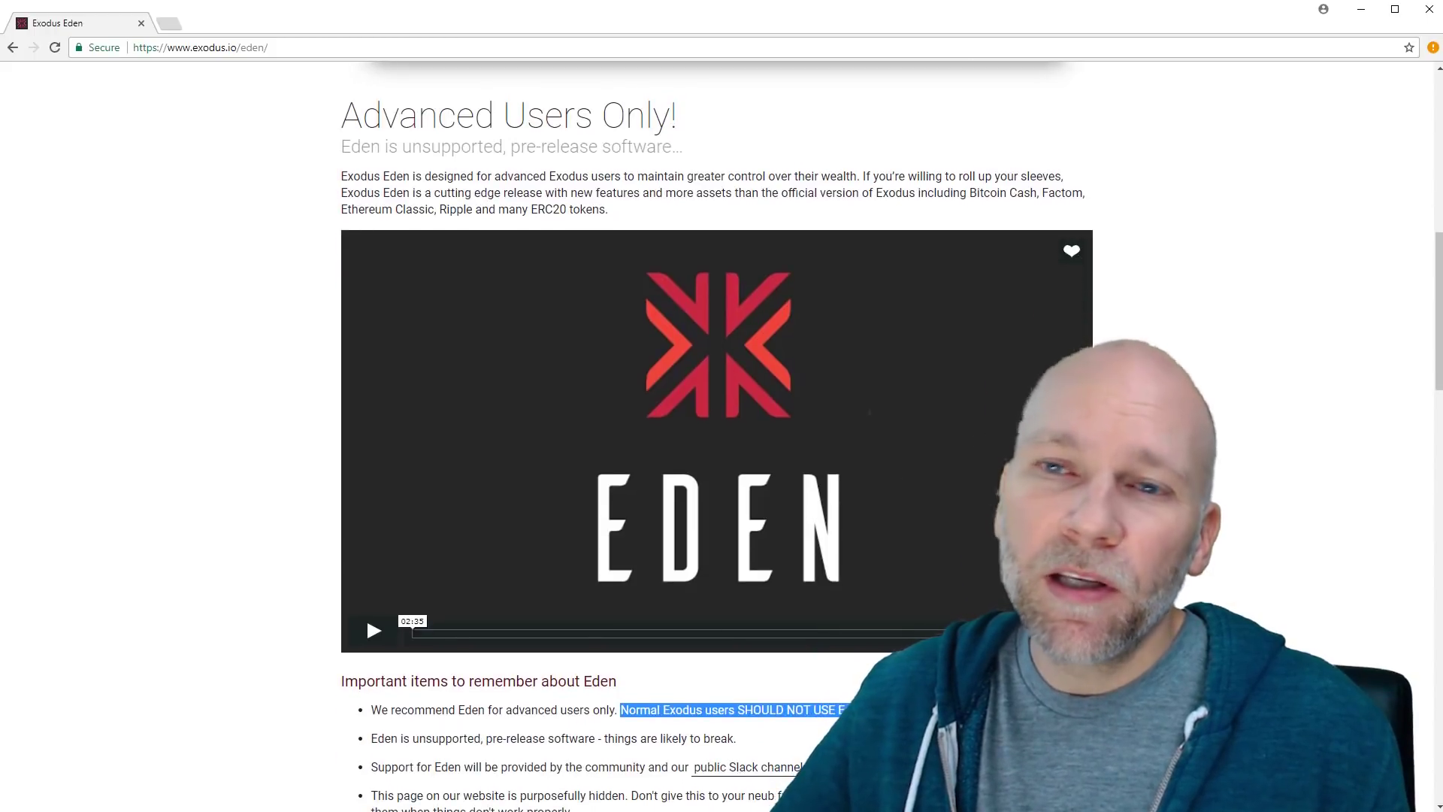
{"action": "scroll", "coordinate": [717, 435], "scroll_direction": "down", "scroll_amount": 2}
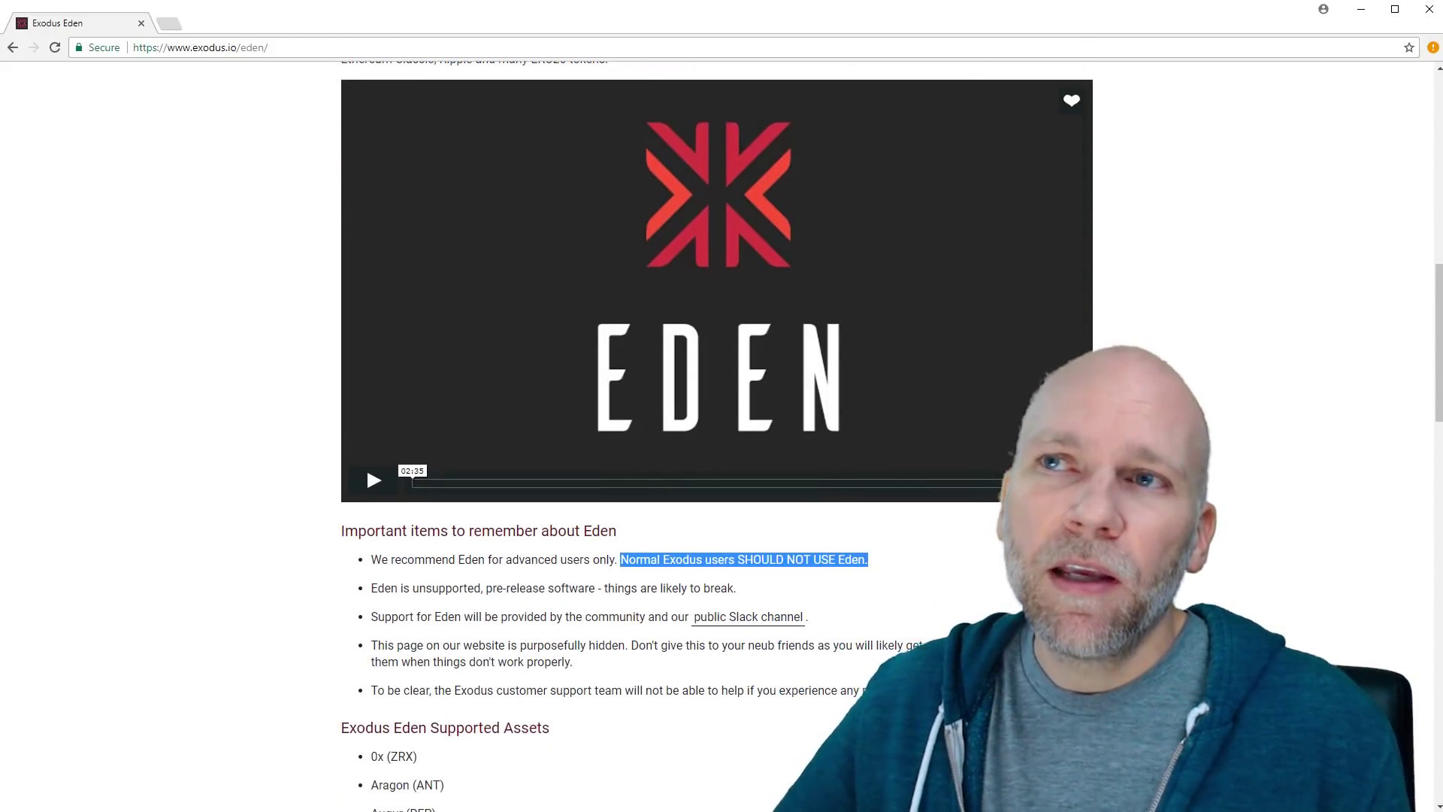
{"action": "scroll", "coordinate": [717, 435], "scroll_direction": "up", "scroll_amount": 10}
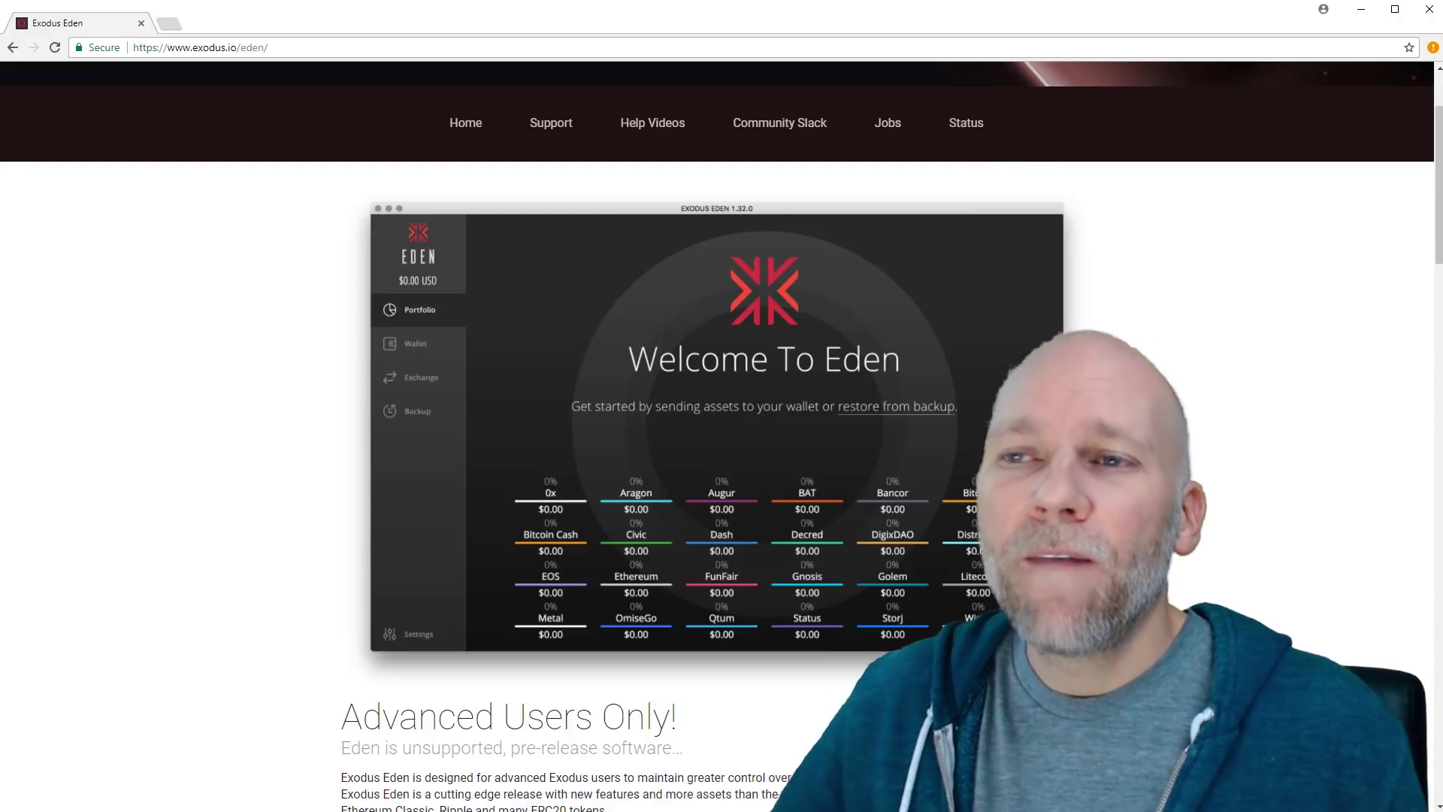
- Examine the list of Exodus Eden supported assets, including the Ripple (XRP) entry
{"action": "scroll", "coordinate": [722, 436], "scroll_direction": "down", "scroll_amount": 10}
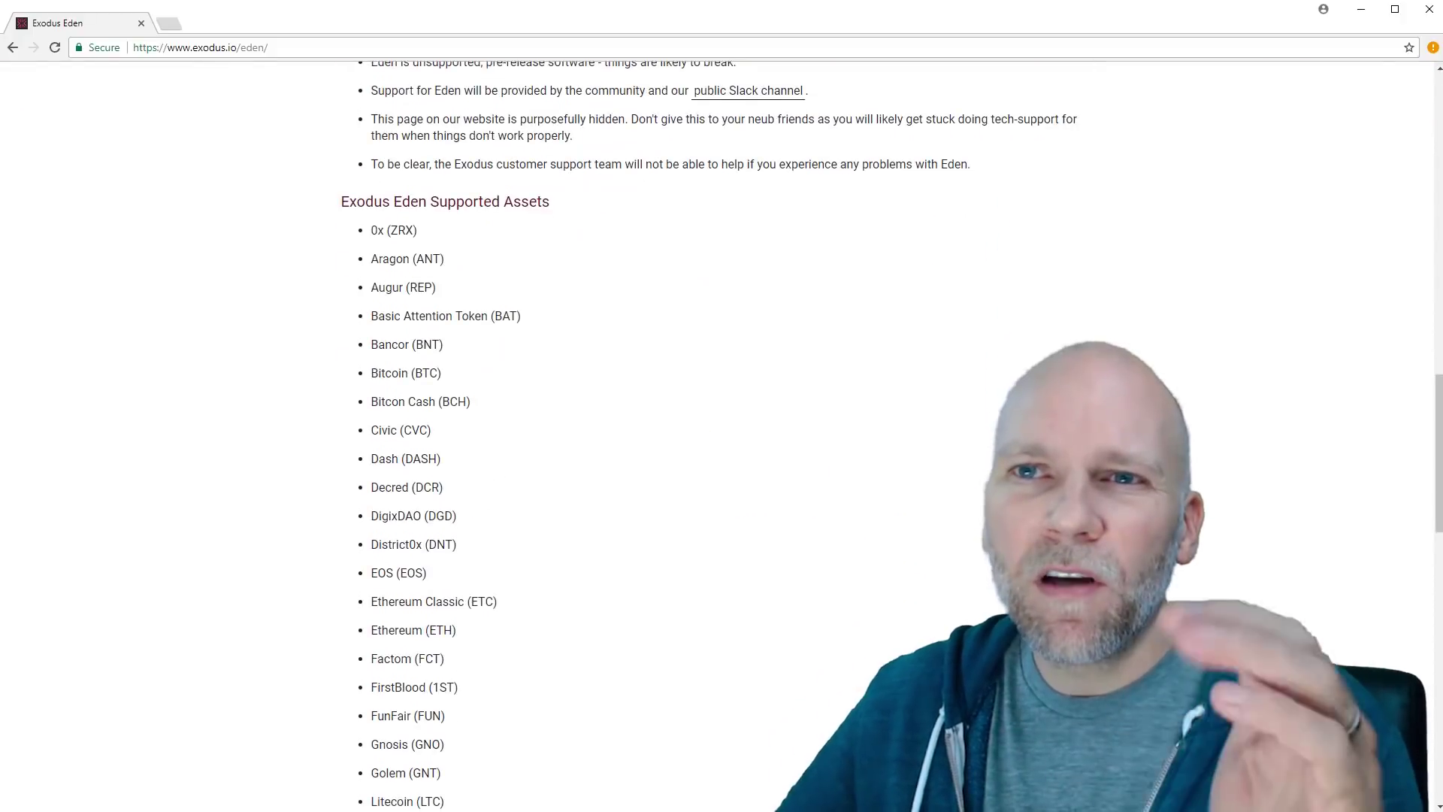
{"action": "scroll", "coordinate": [721, 436], "scroll_direction": "down", "scroll_amount": 4}
{"action": "scroll", "coordinate": [721, 436], "scroll_direction": "up", "scroll_amount": 10}
{"action": "scroll", "coordinate": [722, 436], "scroll_direction": "up", "scroll_amount": 3}
{"action": "scroll", "coordinate": [721, 436], "scroll_direction": "down", "scroll_amount": 20}
{"action": "scroll", "coordinate": [721, 436], "scroll_direction": "up", "scroll_amount": 4}
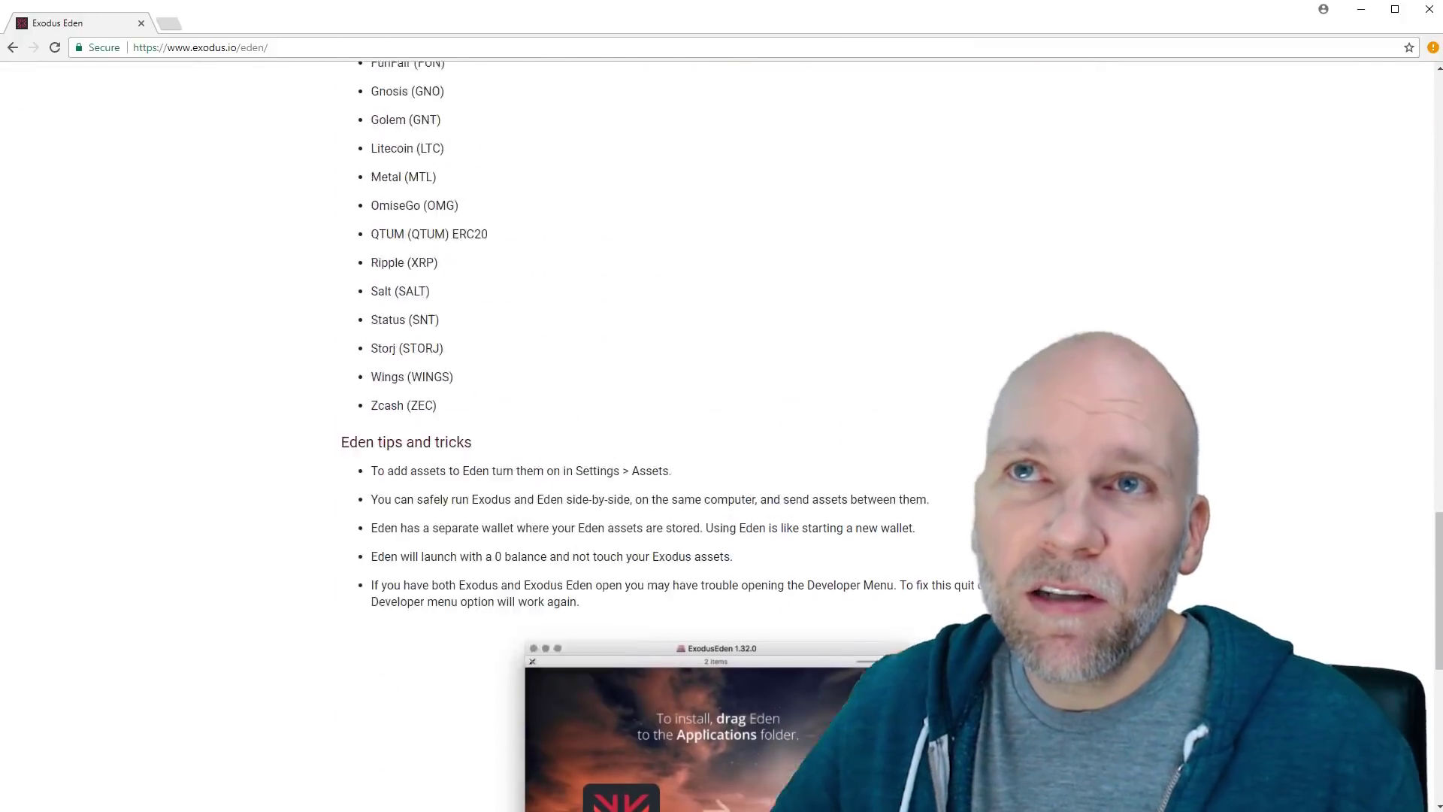
{"action": "scroll", "coordinate": [611, 415], "scroll_direction": "up", "scroll_amount": 2}
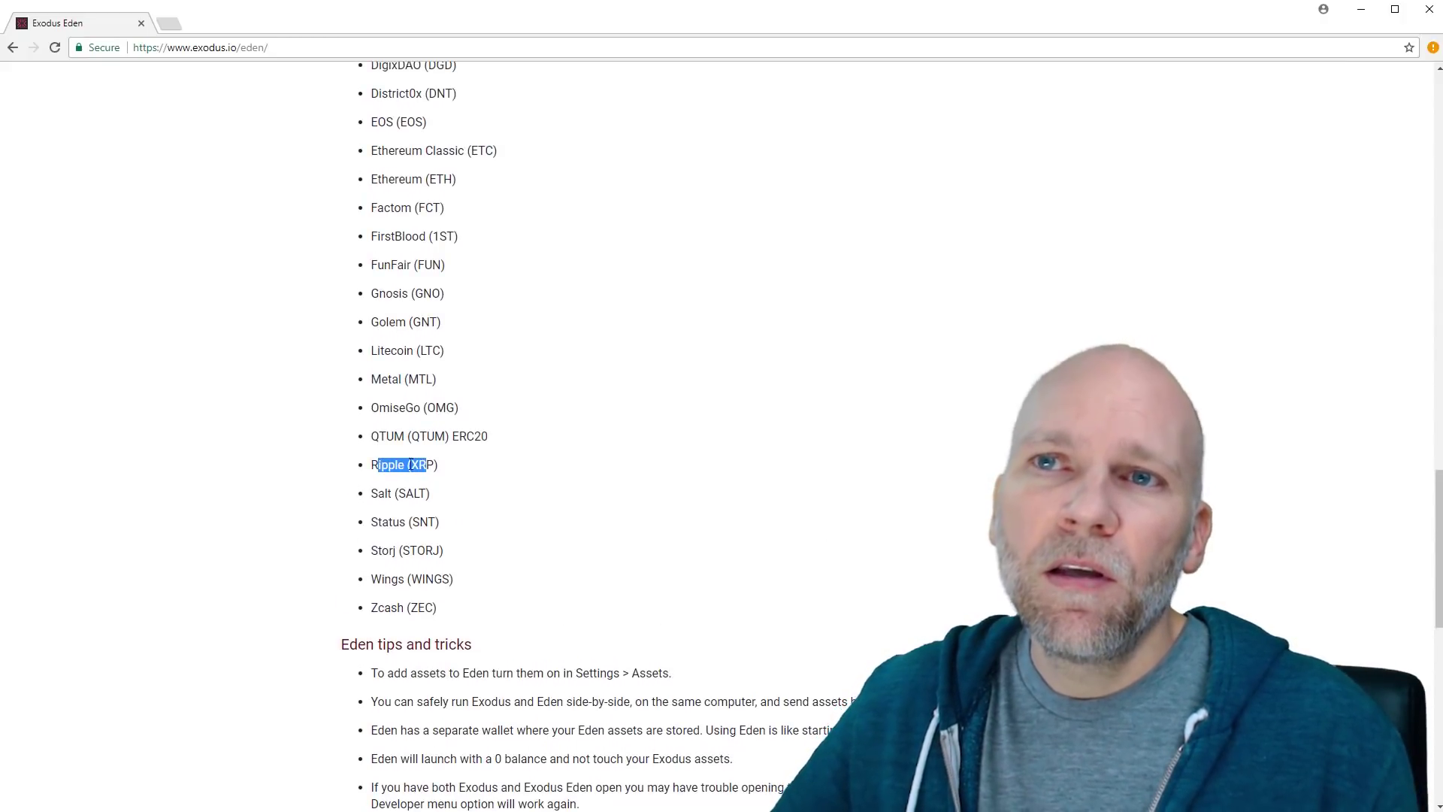
{"action": "scroll", "coordinate": [592, 483], "scroll_direction": "up", "scroll_amount": 10}
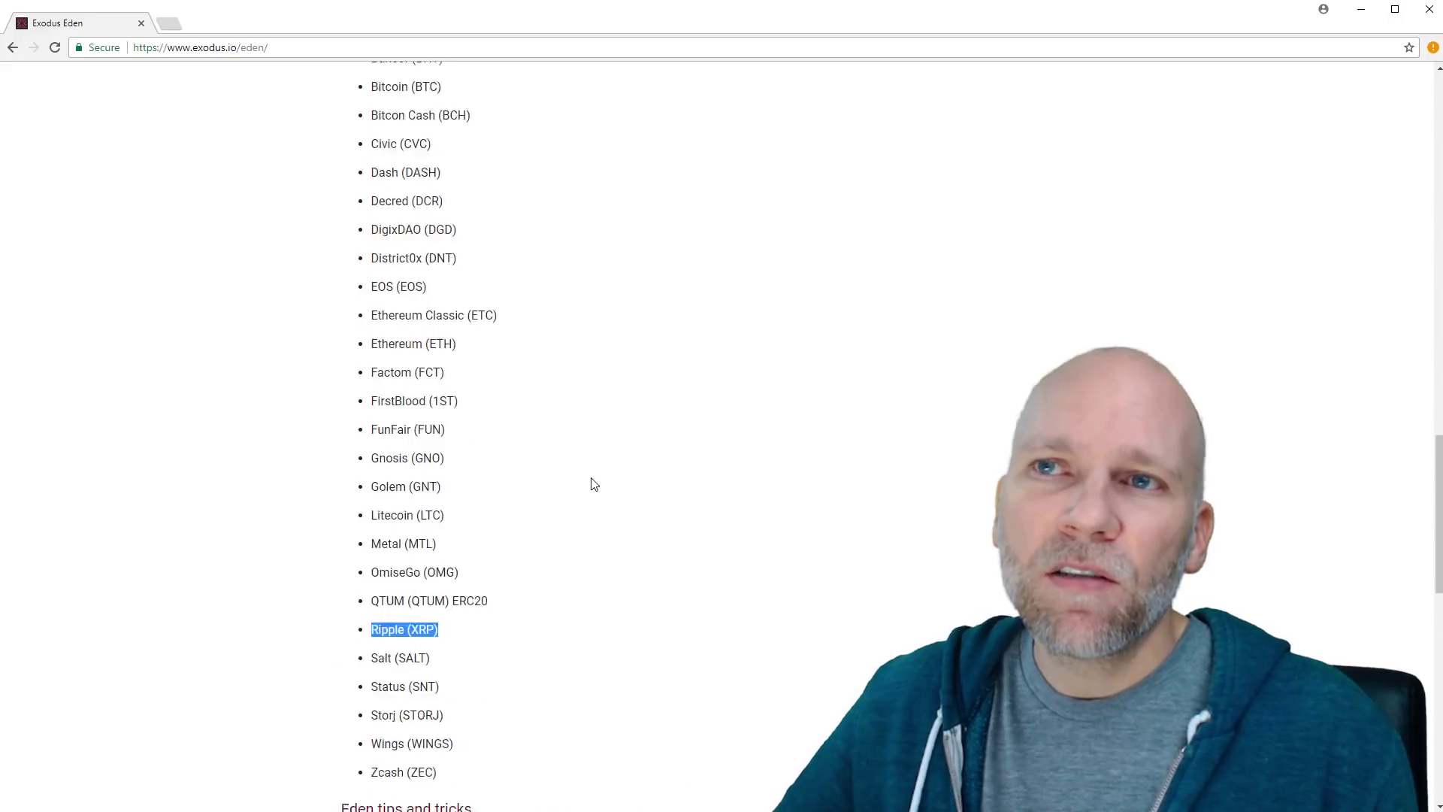
{"action": "scroll", "coordinate": [662, 493], "scroll_direction": "up", "scroll_amount": 5}
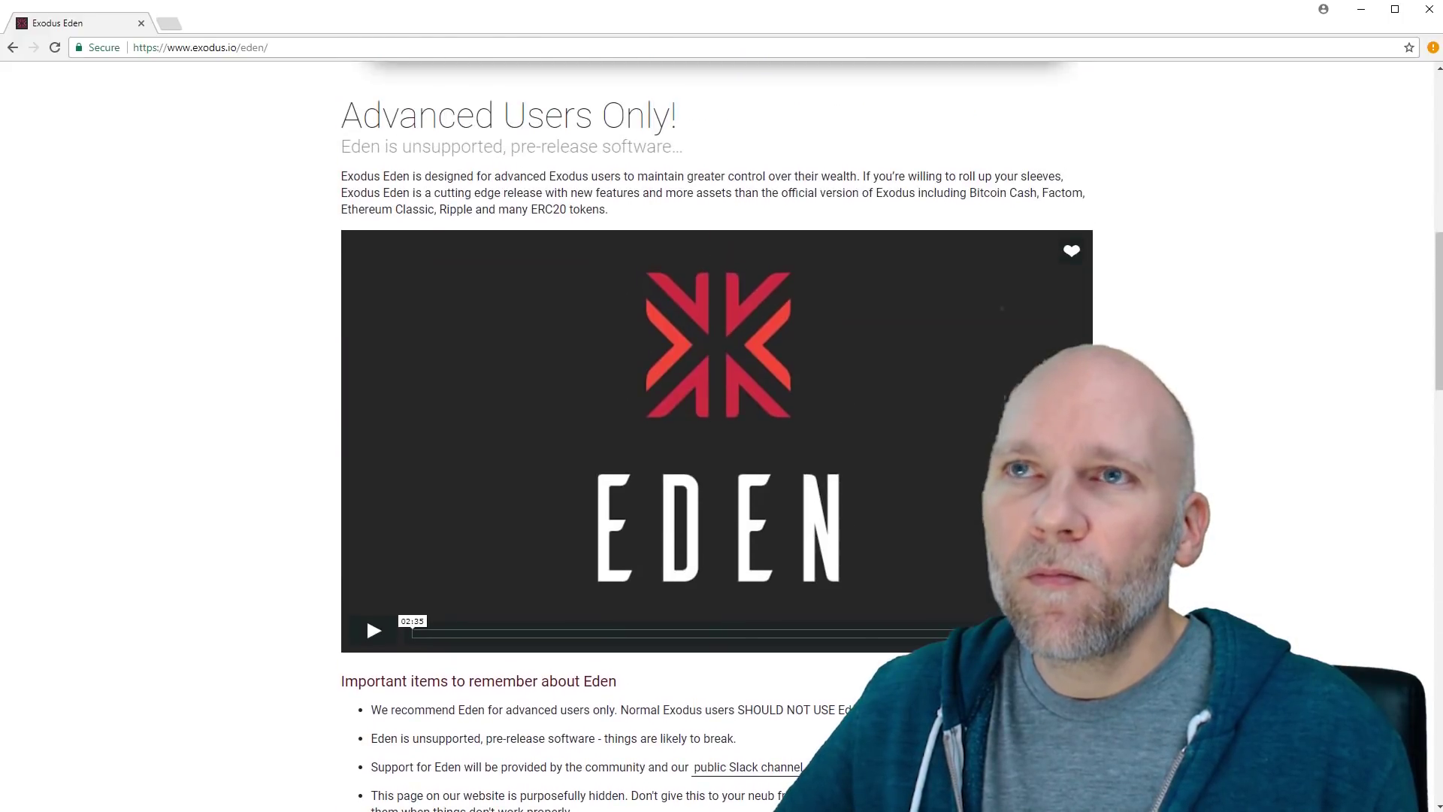
{"action": "scroll", "coordinate": [661, 451], "scroll_direction": "up", "scroll_amount": 6}
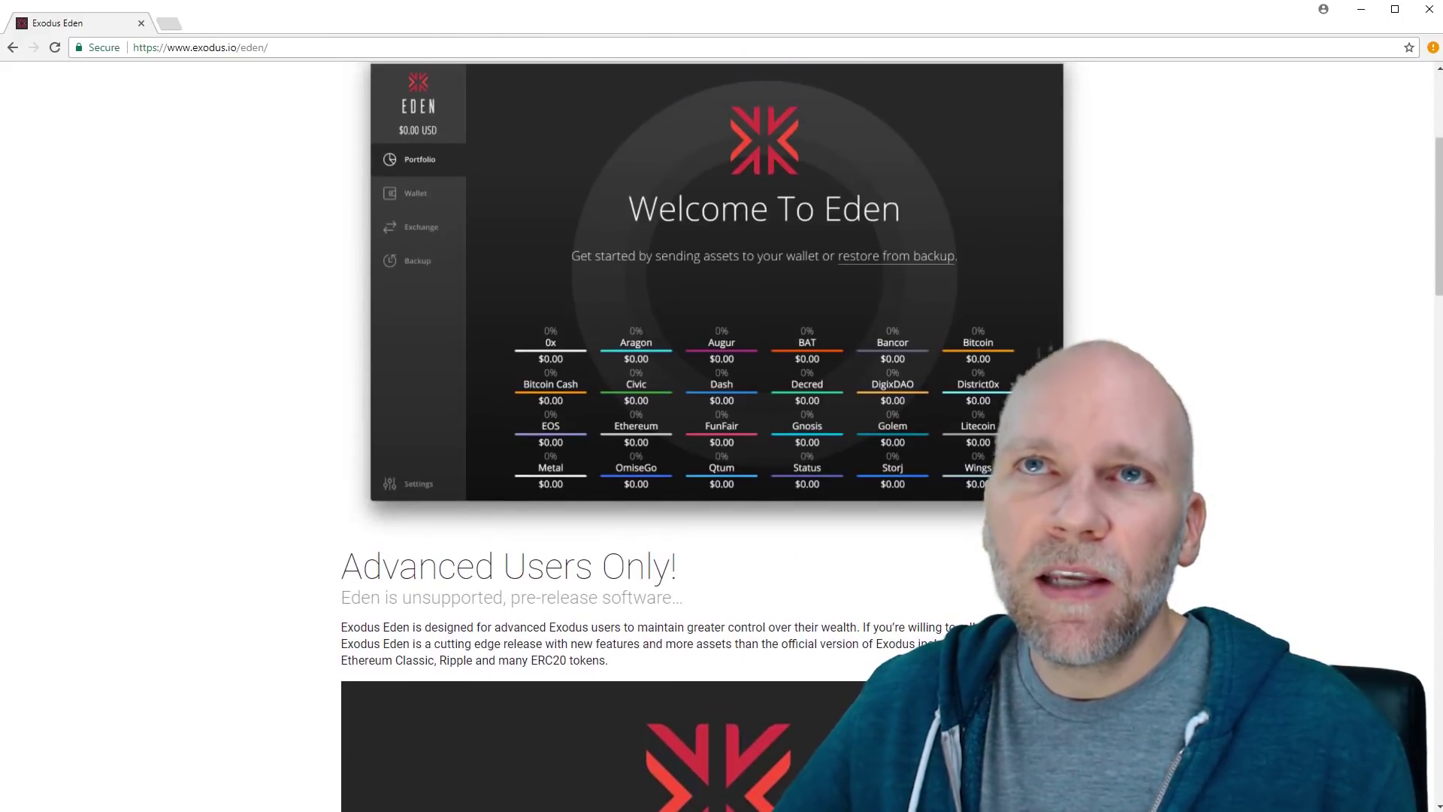
- Read the page's important items again and the Eden tips and tricks on running it beside Exodus
{"action": "scroll", "coordinate": [924, 573], "scroll_direction": "down", "scroll_amount": 9}
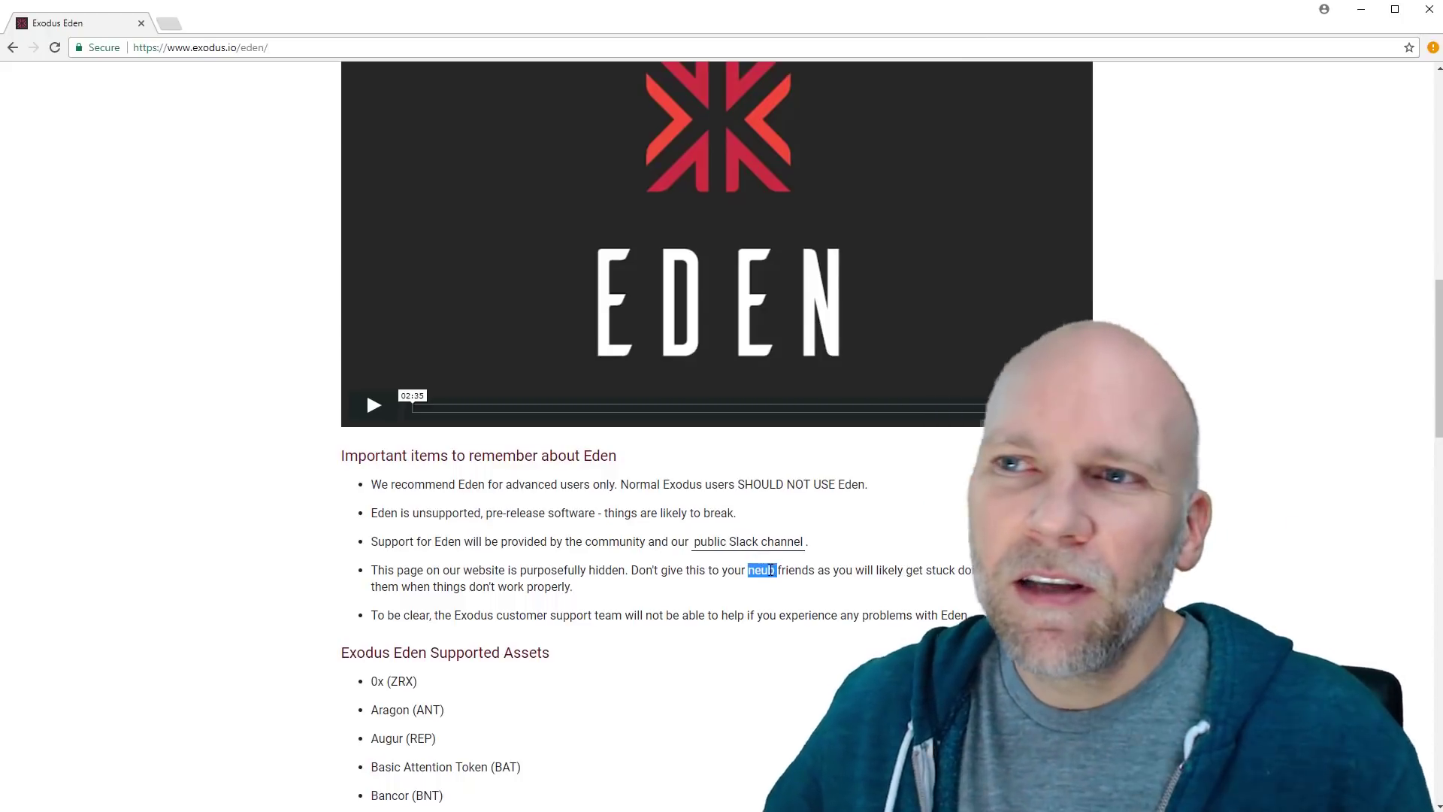
{"action": "scroll", "coordinate": [704, 572], "scroll_direction": "down", "scroll_amount": 4}
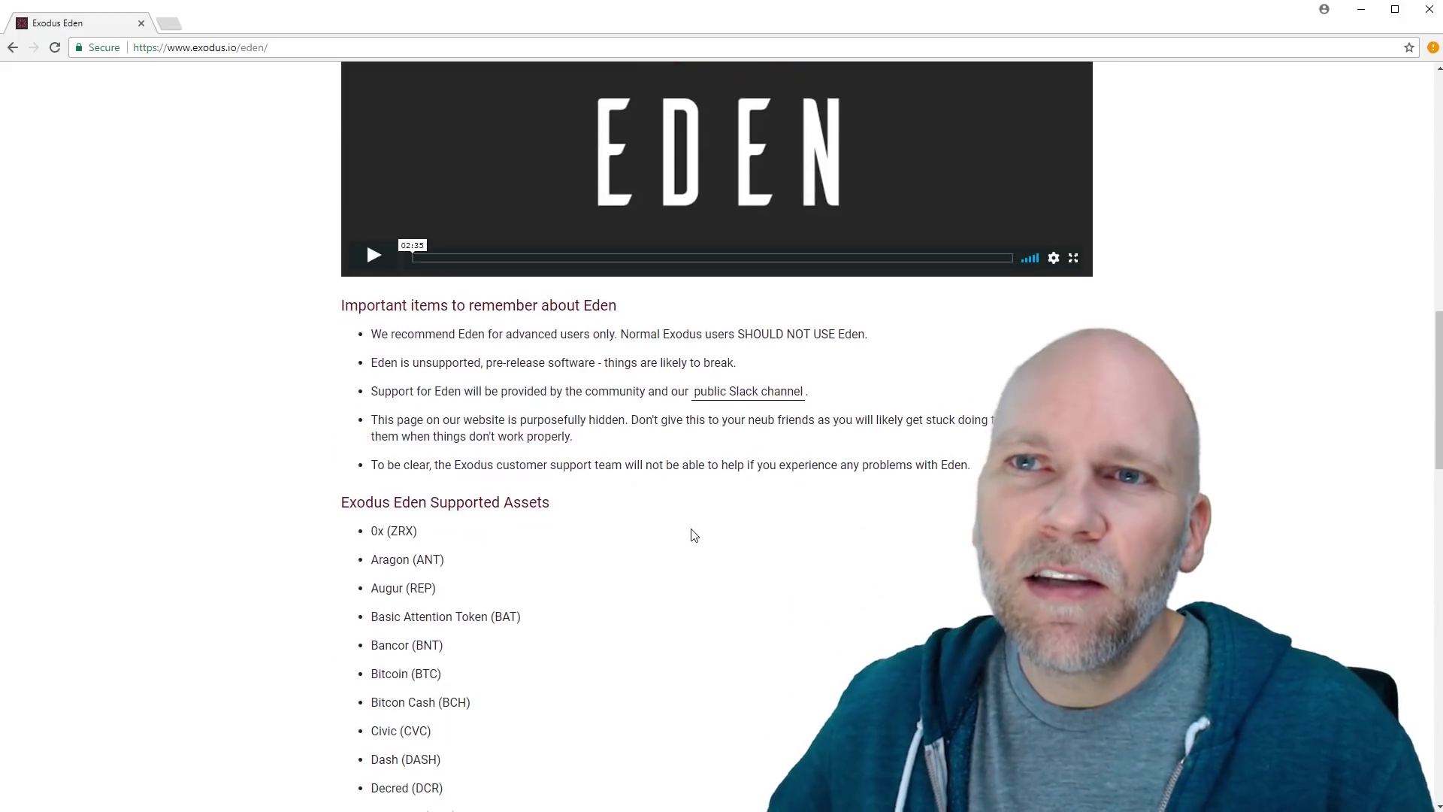
{"action": "scroll", "coordinate": [679, 499], "scroll_direction": "down", "scroll_amount": 11}
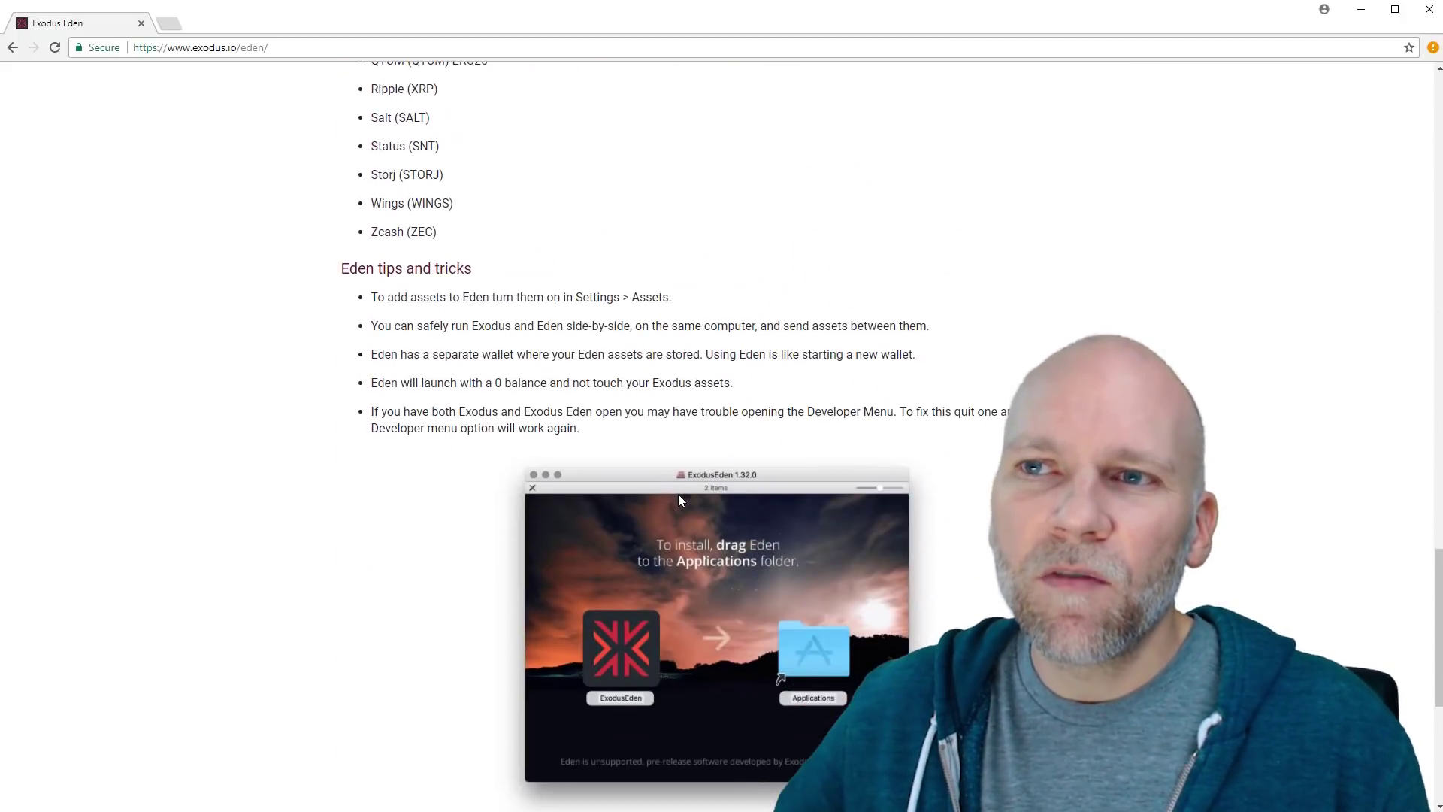
{"action": "scroll", "coordinate": [678, 499], "scroll_direction": "up", "scroll_amount": 1}
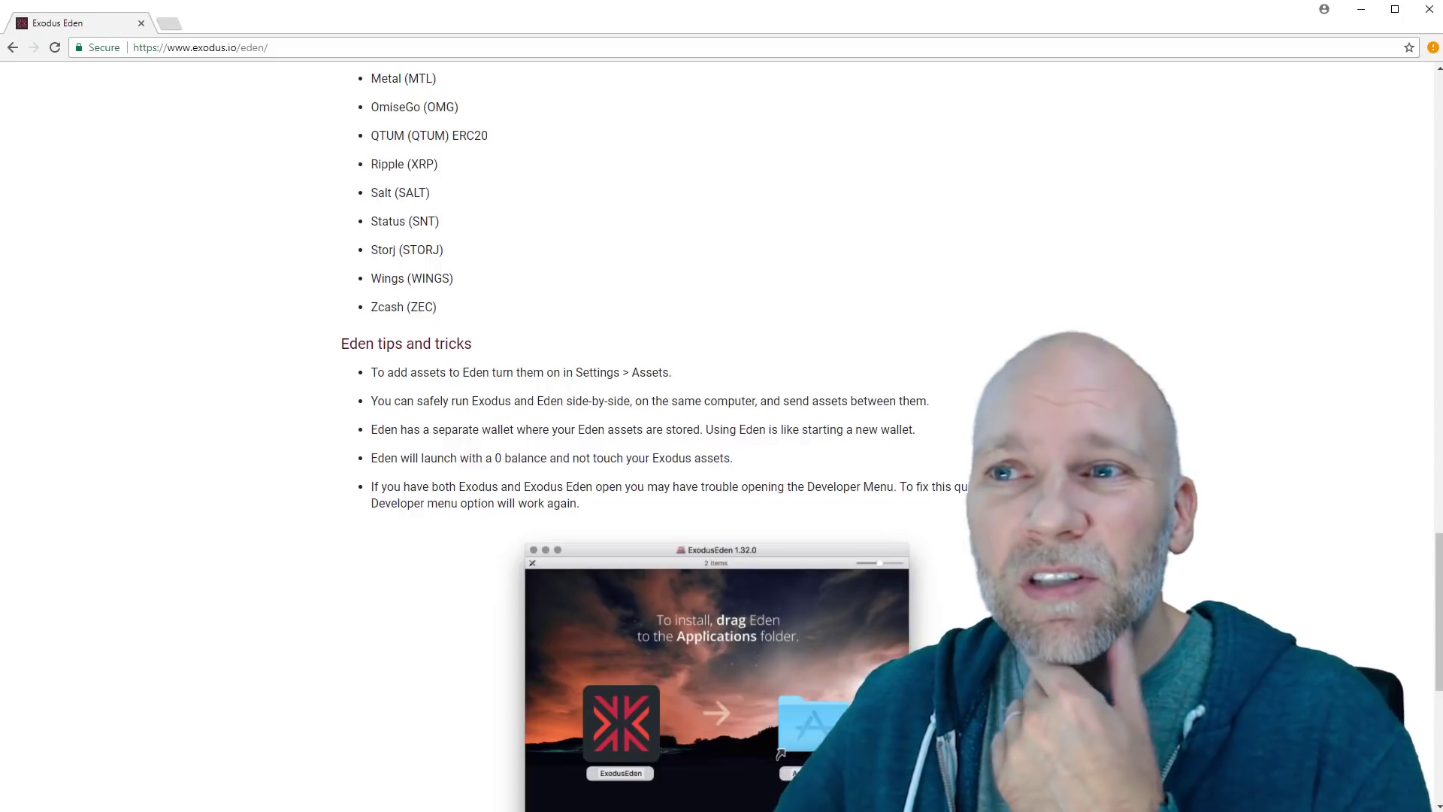
{"action": "scroll", "coordinate": [676, 451], "scroll_direction": "down", "scroll_amount": 7}
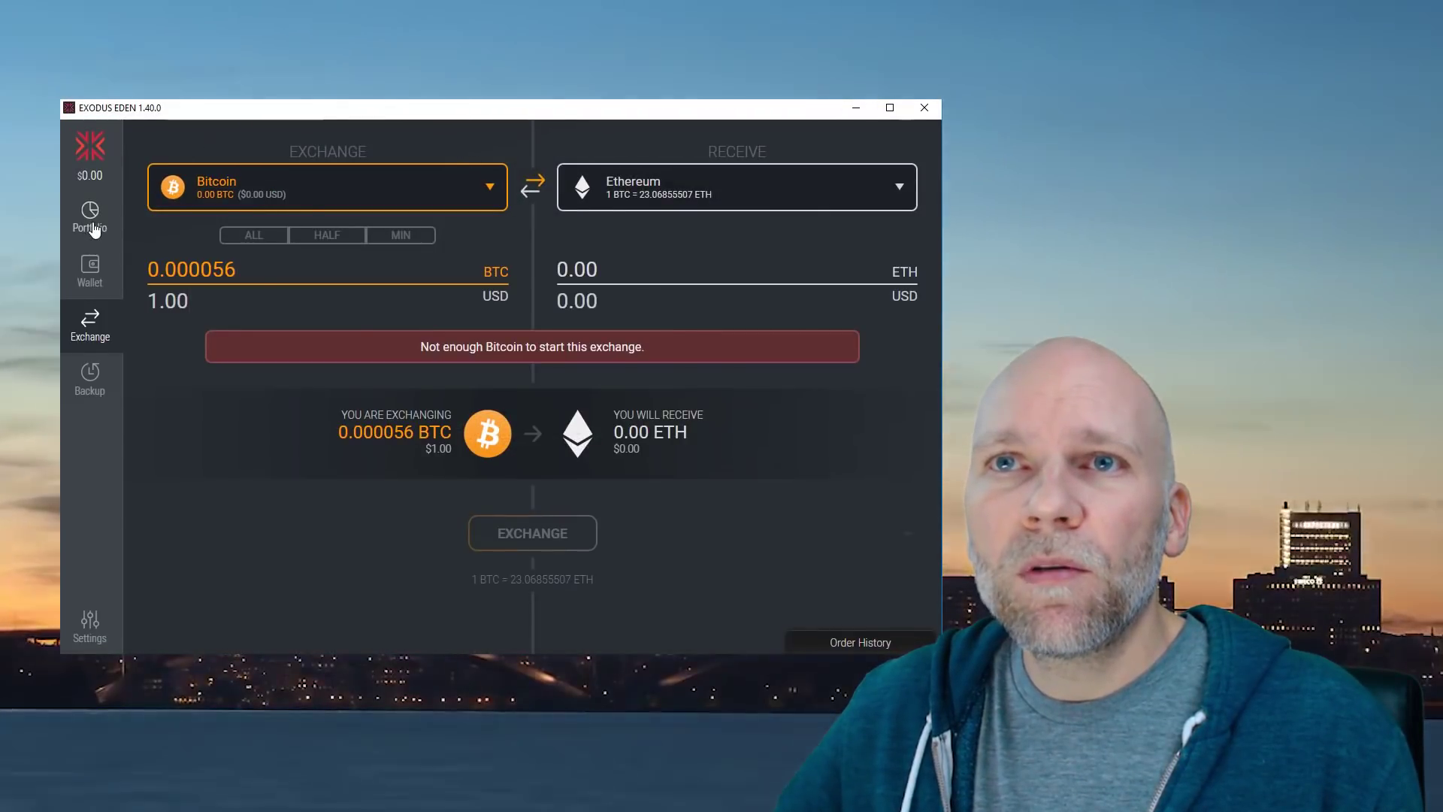
- In the Exodus Eden wallet app, view the portfolio overview and the Civic wallet
{"action": "left_click", "coordinate": [90, 217]}
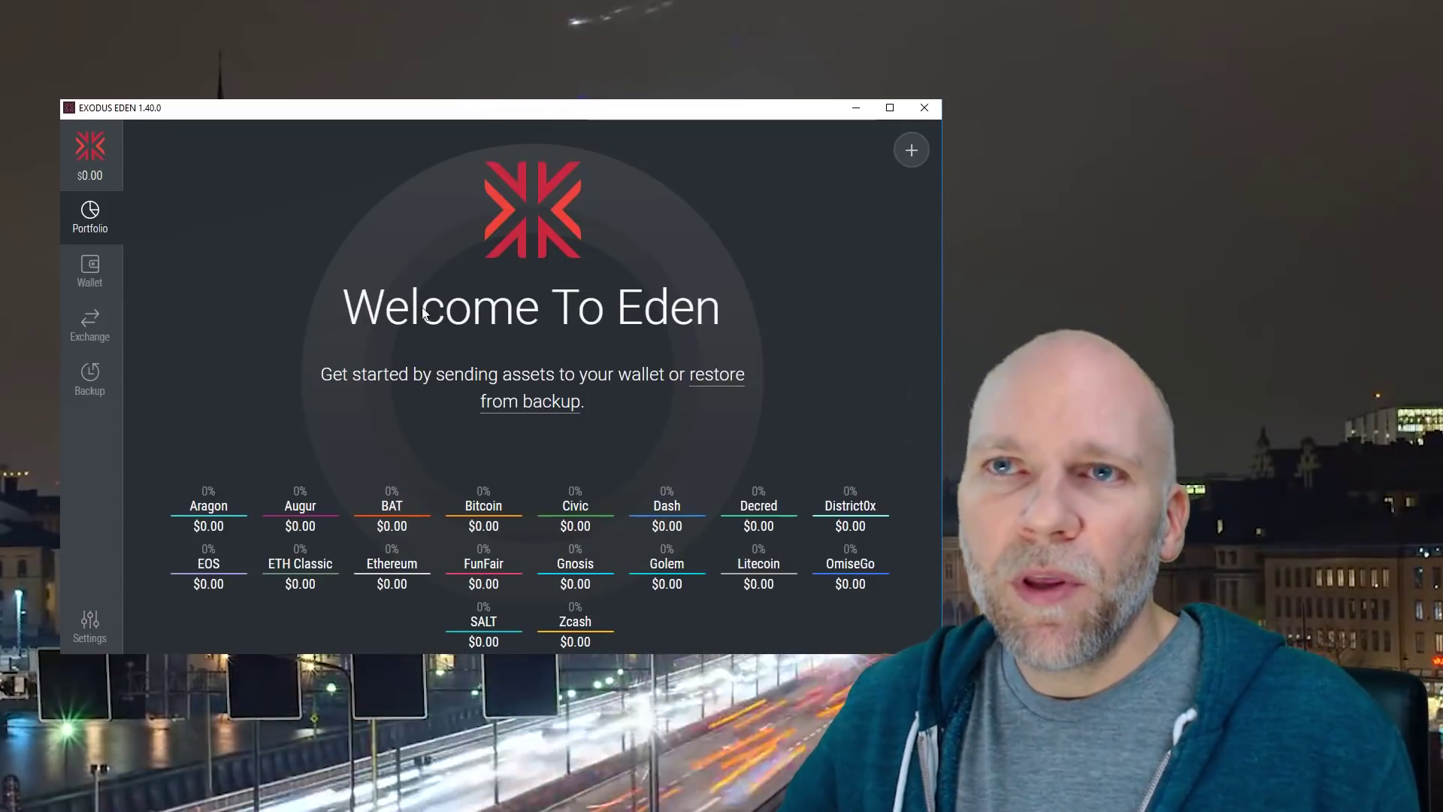
{"action": "left_click", "coordinate": [108, 280]}
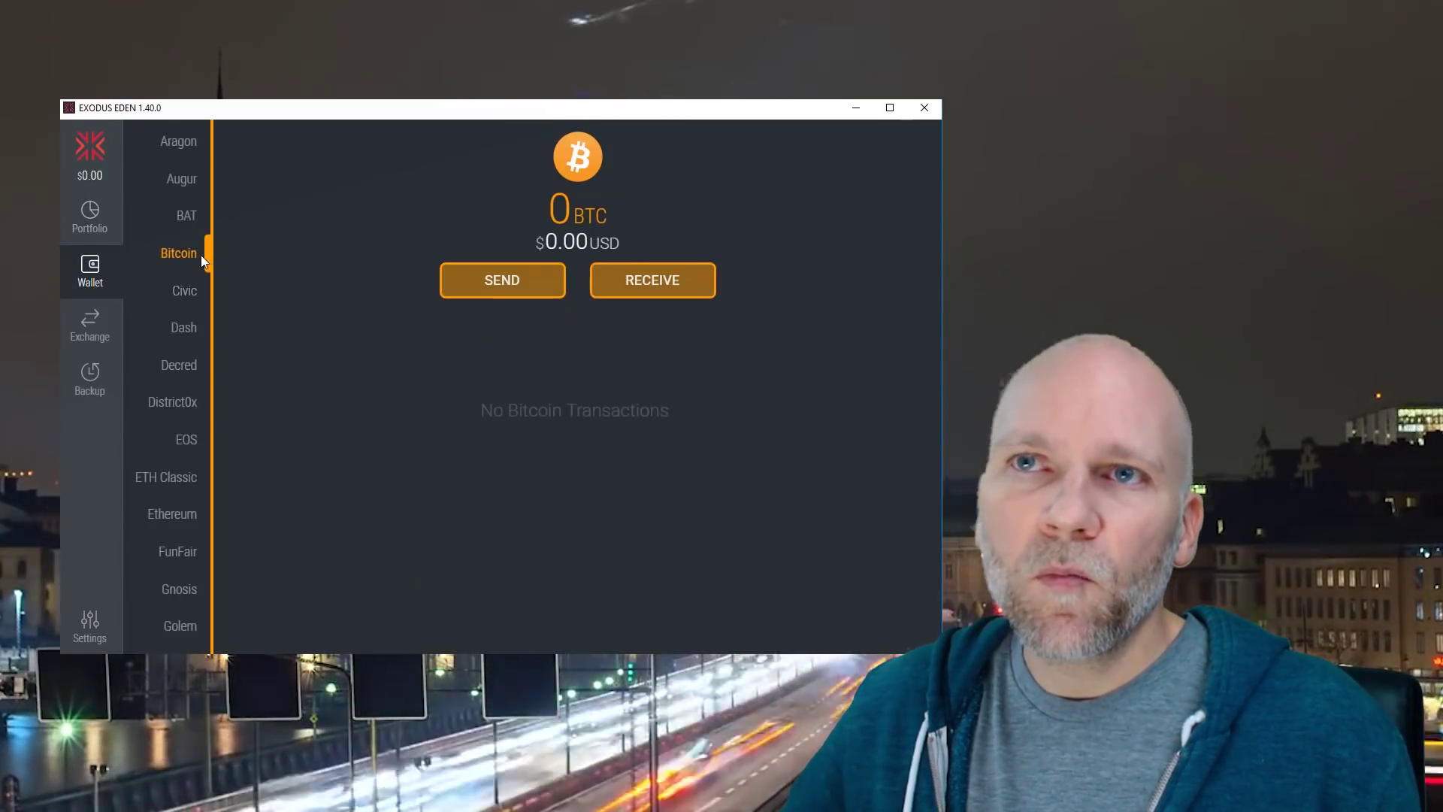
{"action": "left_click", "coordinate": [191, 296]}
{"action": "scroll", "coordinate": [180, 376], "scroll_direction": "down", "scroll_amount": 3}
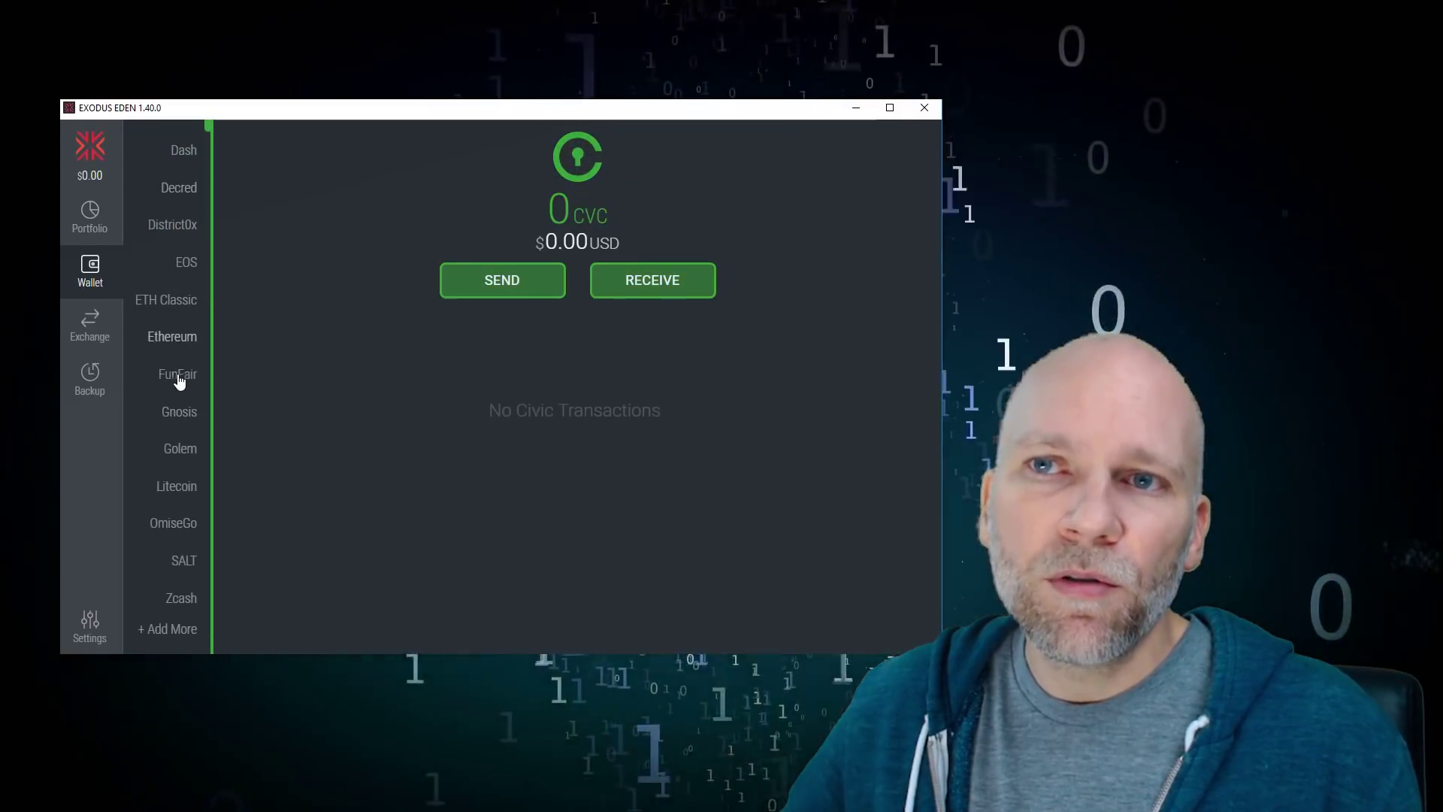
- Display the Litecoin wallet's receiving address, select the address text and close the address view
{"action": "left_click", "coordinate": [178, 486]}
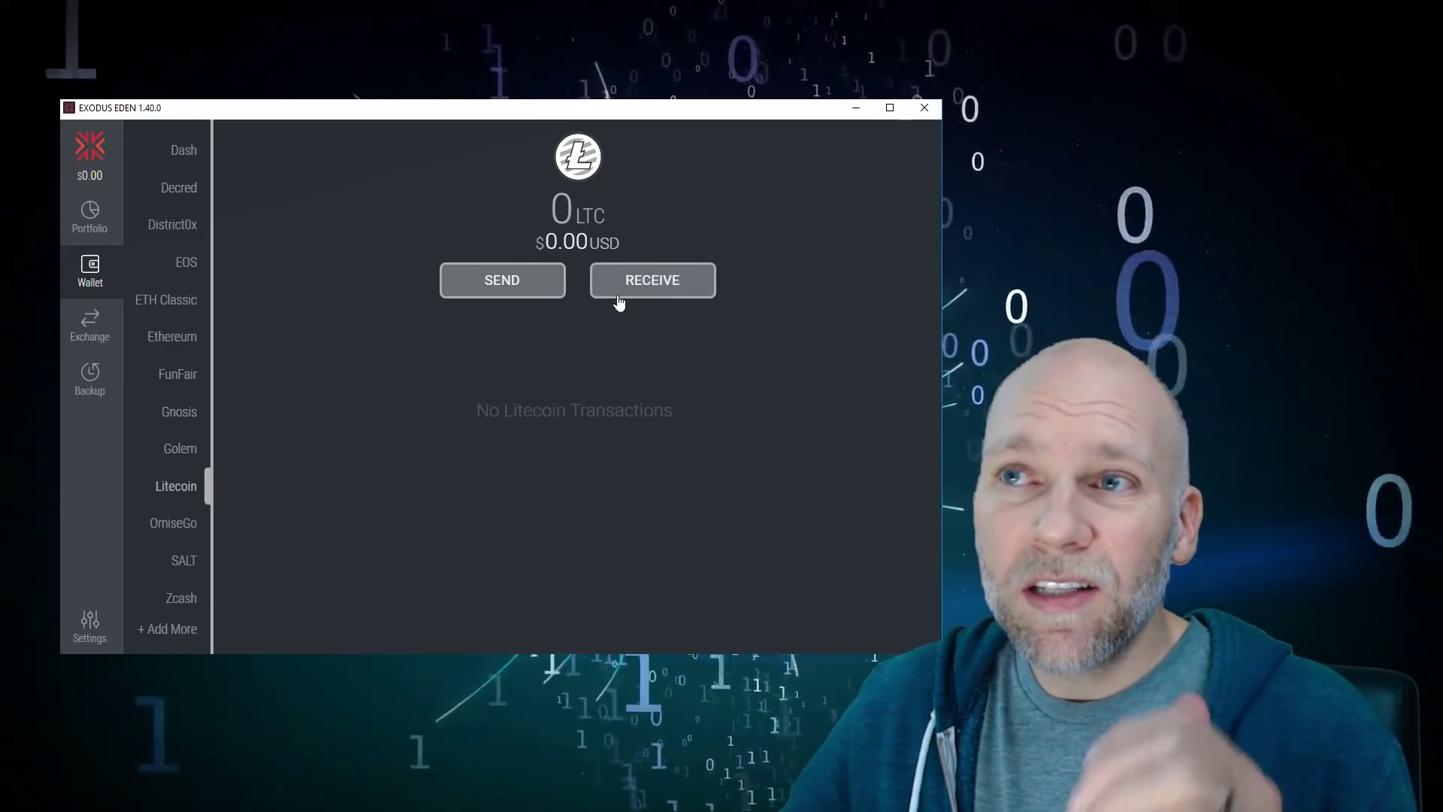
{"action": "left_click", "coordinate": [640, 281]}
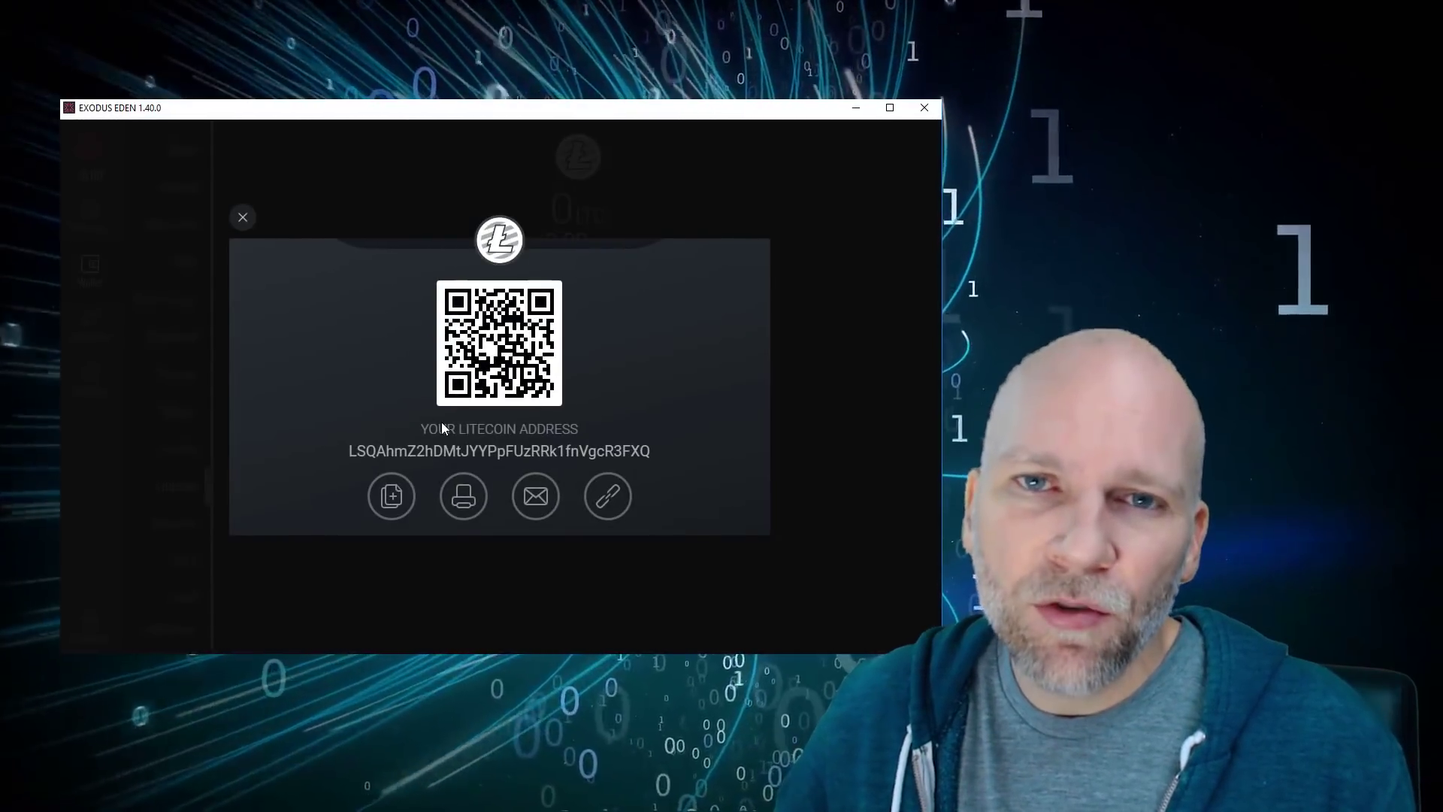
{"action": "double_click", "coordinate": [404, 450]}
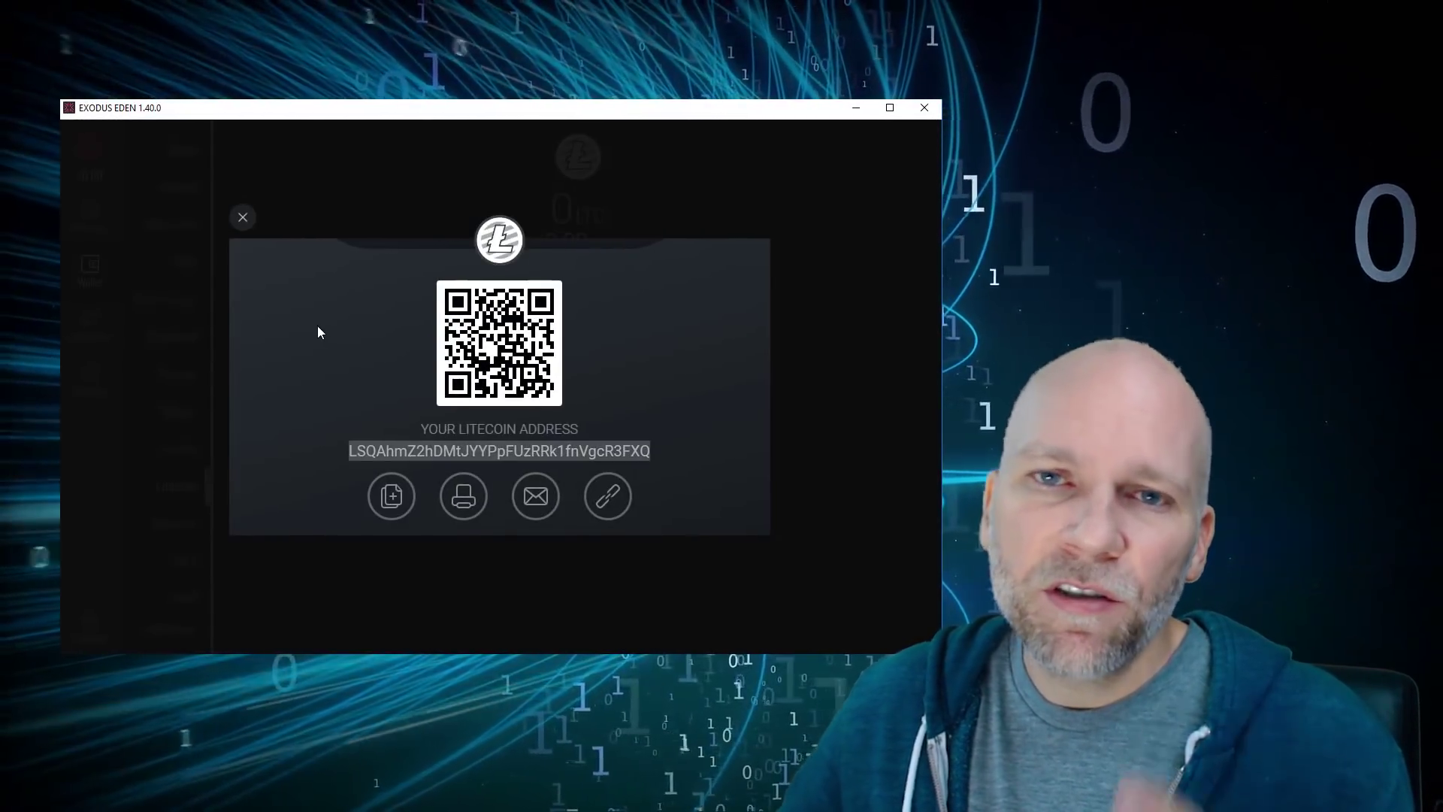
{"action": "left_click", "coordinate": [243, 218]}
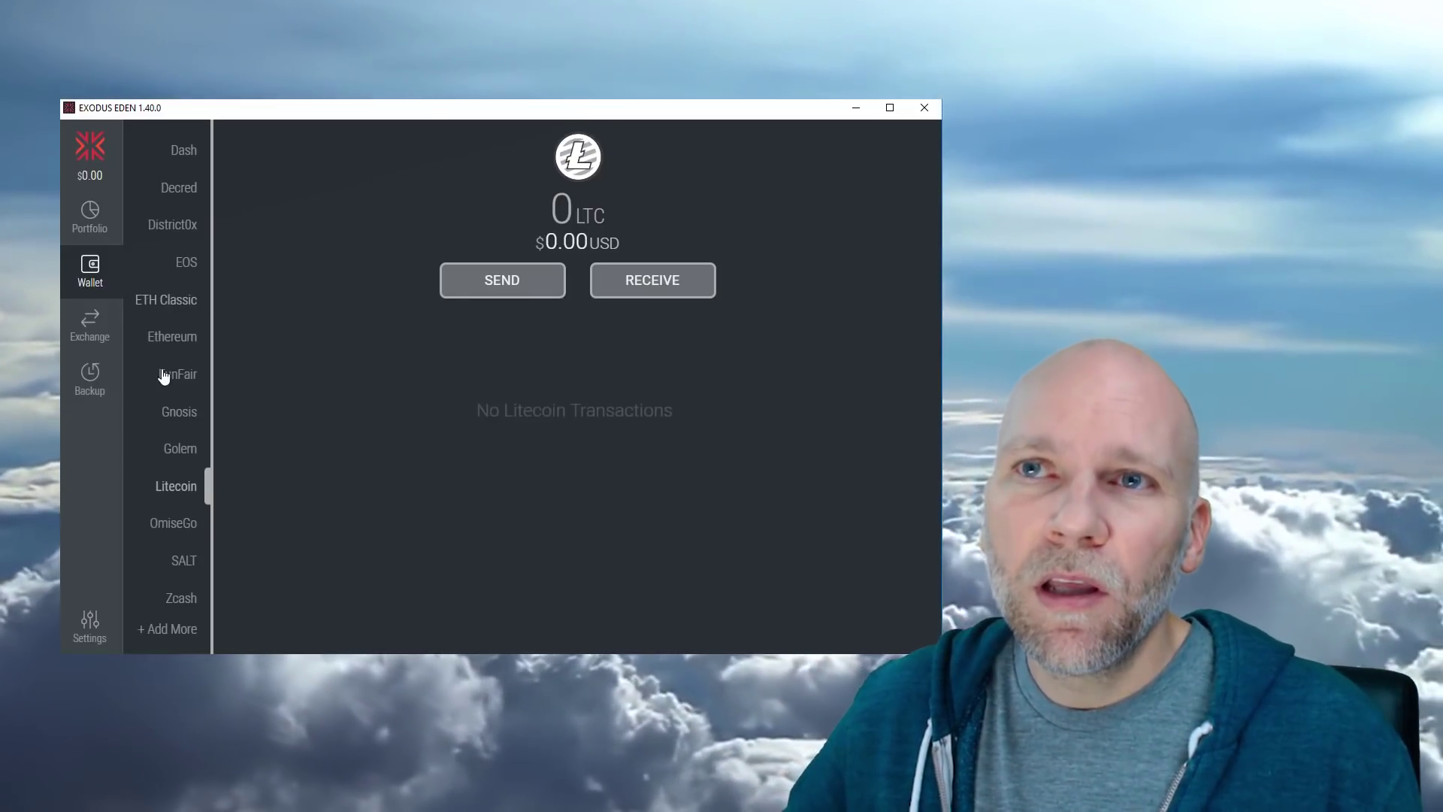
- Enable Ripple (XRP) in the asset visibility settings reached from the wallet's asset list
{"action": "scroll", "coordinate": [164, 382], "scroll_direction": "up", "scroll_amount": 3}
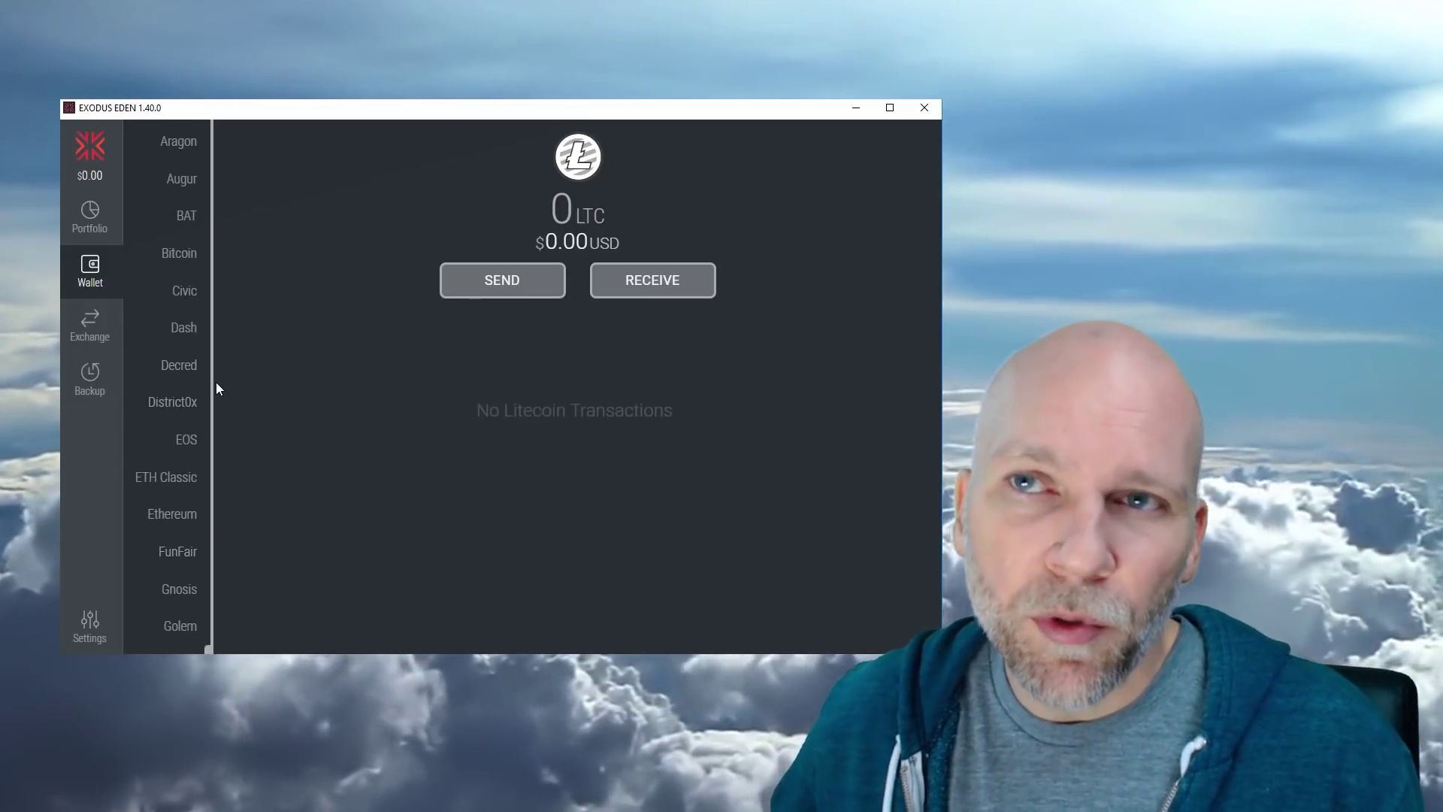
{"action": "scroll", "coordinate": [177, 312], "scroll_direction": "down", "scroll_amount": 3}
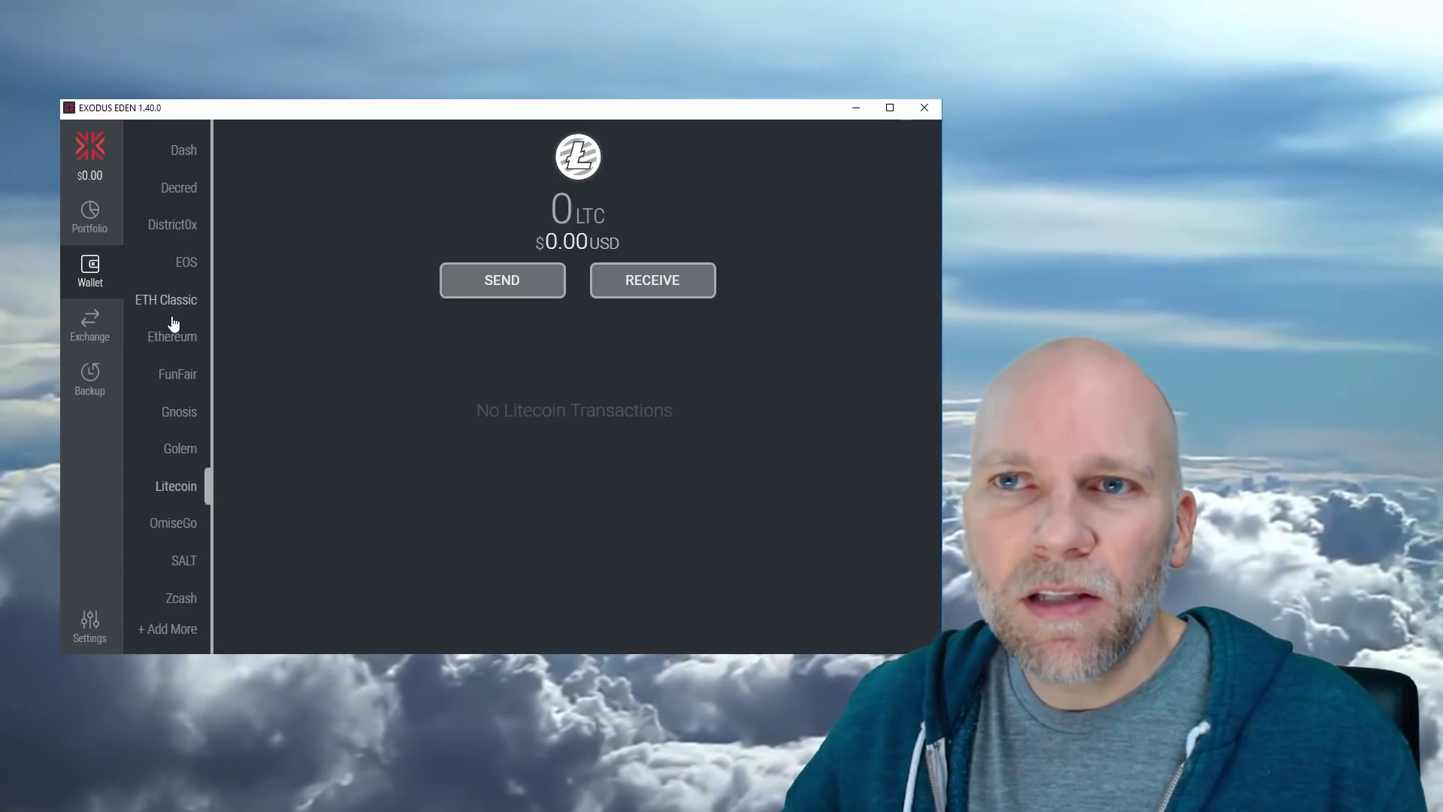
{"action": "left_click", "coordinate": [170, 630]}
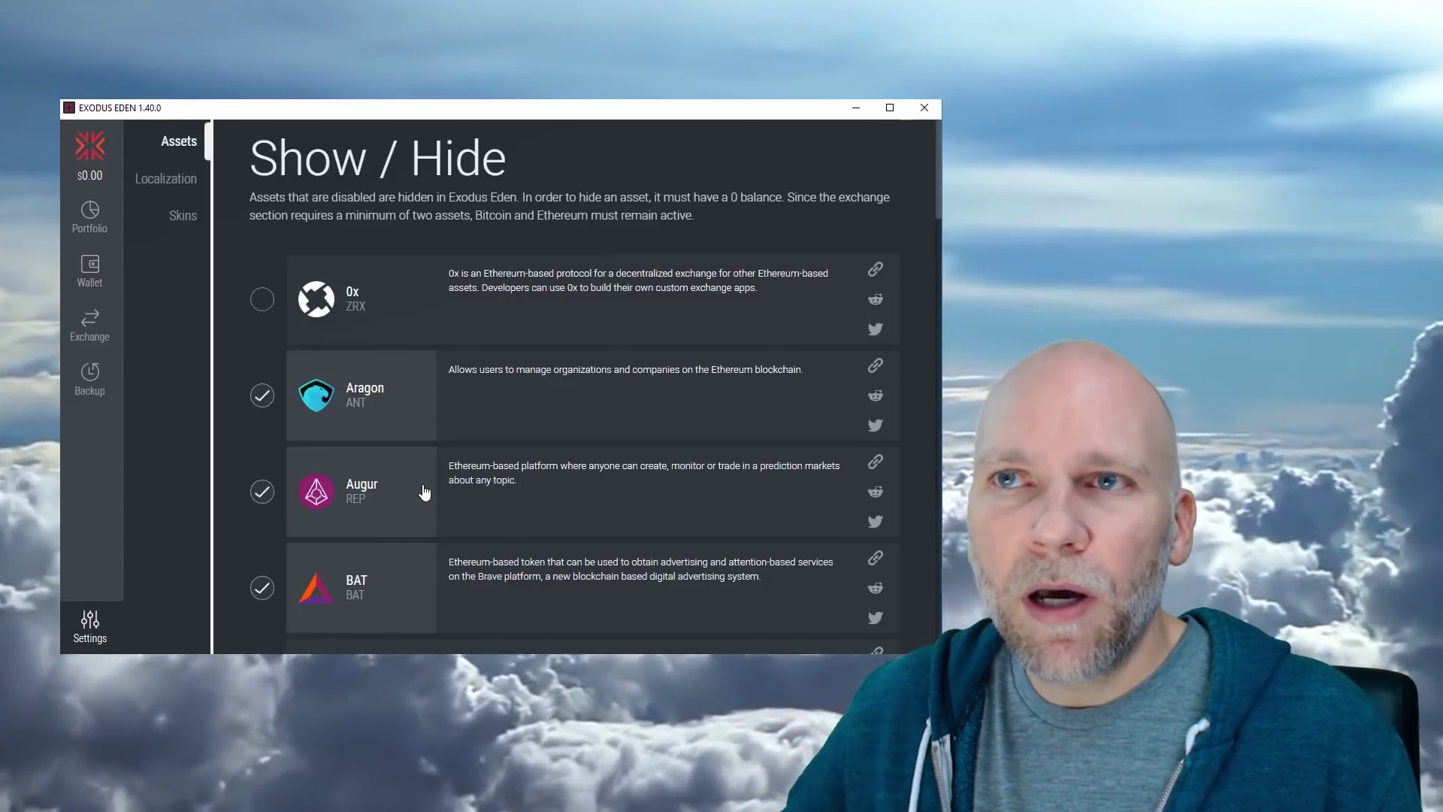
{"action": "scroll", "coordinate": [427, 490], "scroll_direction": "down", "scroll_amount": 10}
{"action": "scroll", "coordinate": [427, 490], "scroll_direction": "down", "scroll_amount": 8}
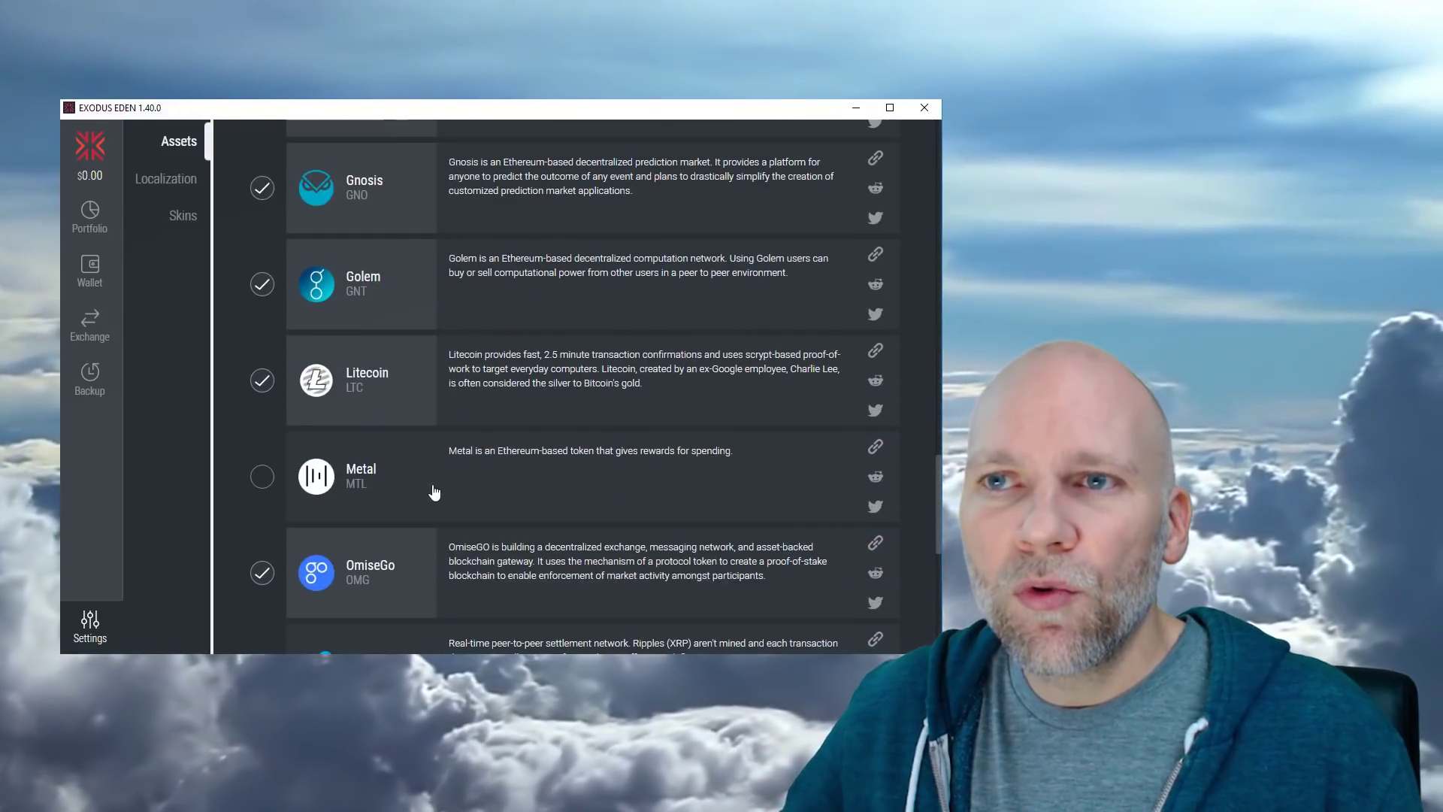
{"action": "scroll", "coordinate": [453, 480], "scroll_direction": "down", "scroll_amount": 2}
{"action": "left_click", "coordinate": [262, 293]}
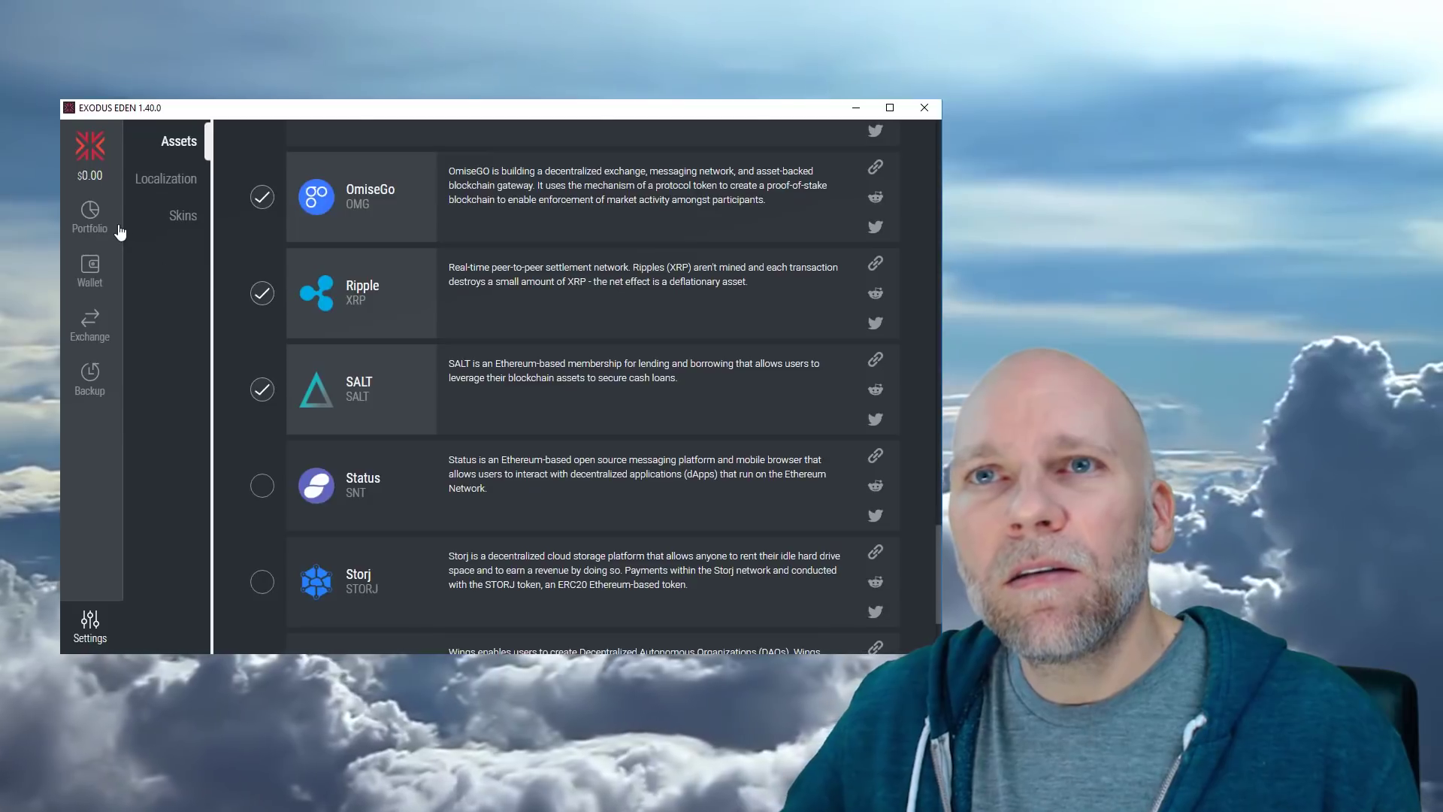
- Return to the wallet and display the Ripple asset
{"action": "left_click", "coordinate": [92, 261]}
{"action": "scroll", "coordinate": [177, 451], "scroll_direction": "down", "scroll_amount": 3}
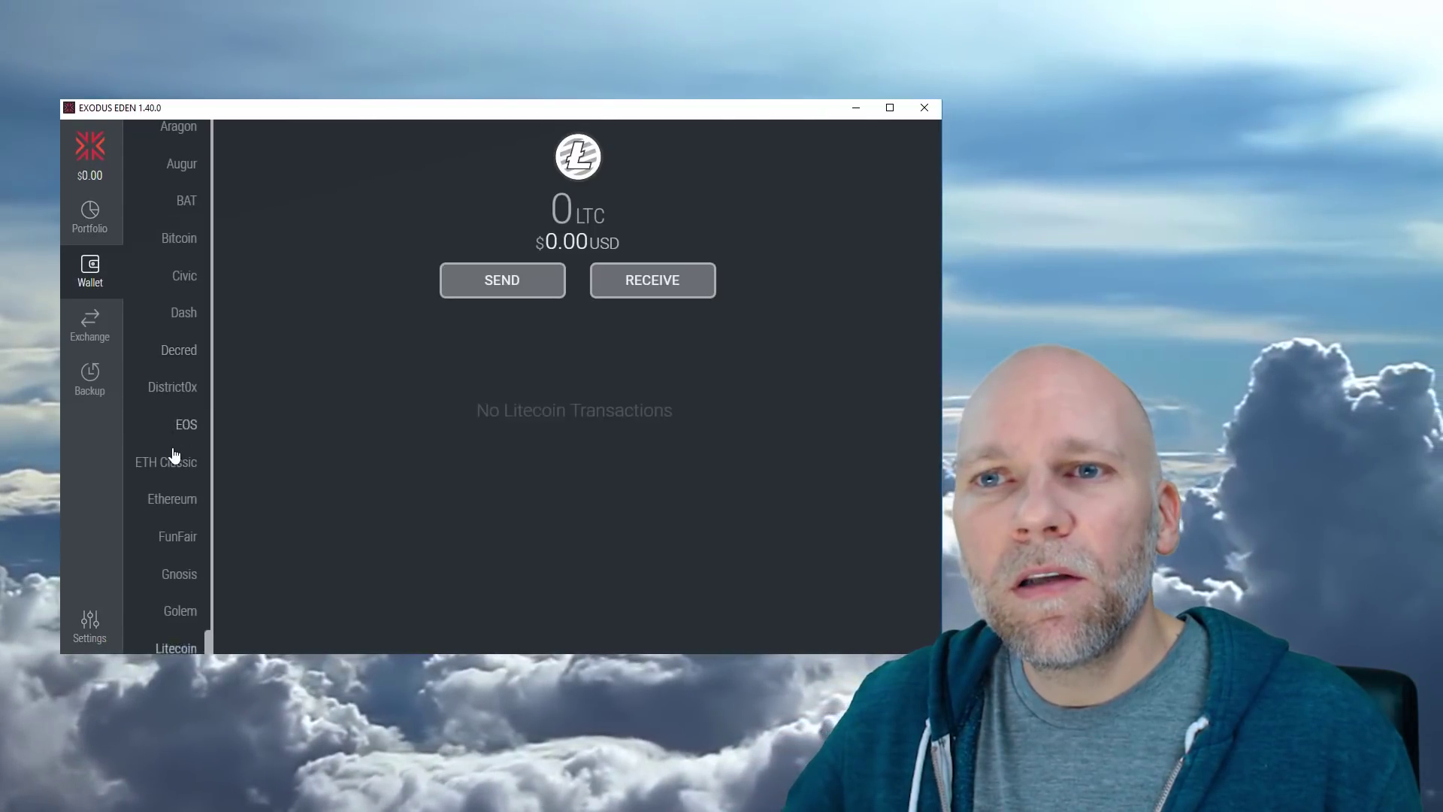
{"action": "left_click", "coordinate": [181, 522]}
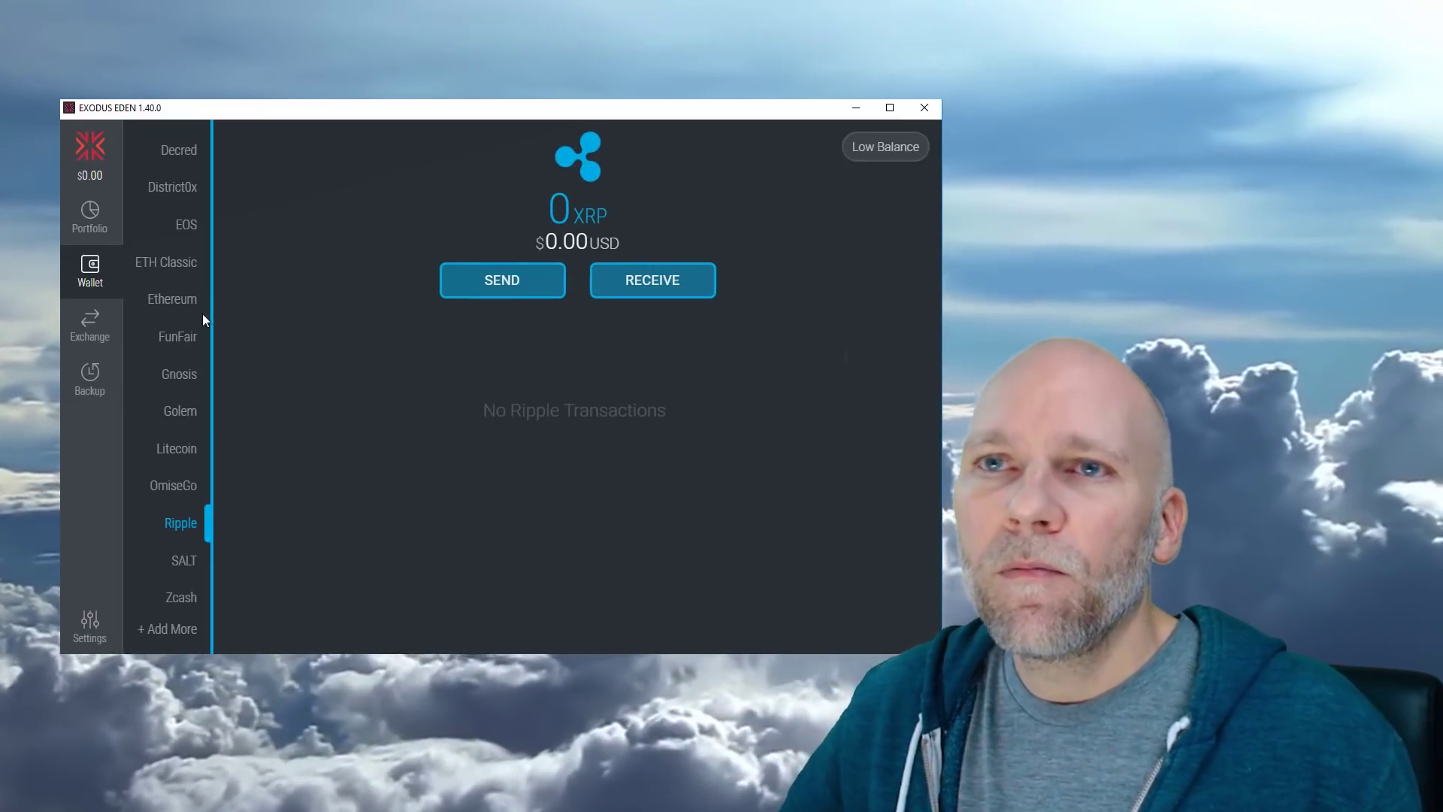
- Open the exchange and look through the assets that can be exchanged from, keeping Bitcoin as the source
{"action": "left_click", "coordinate": [97, 326]}
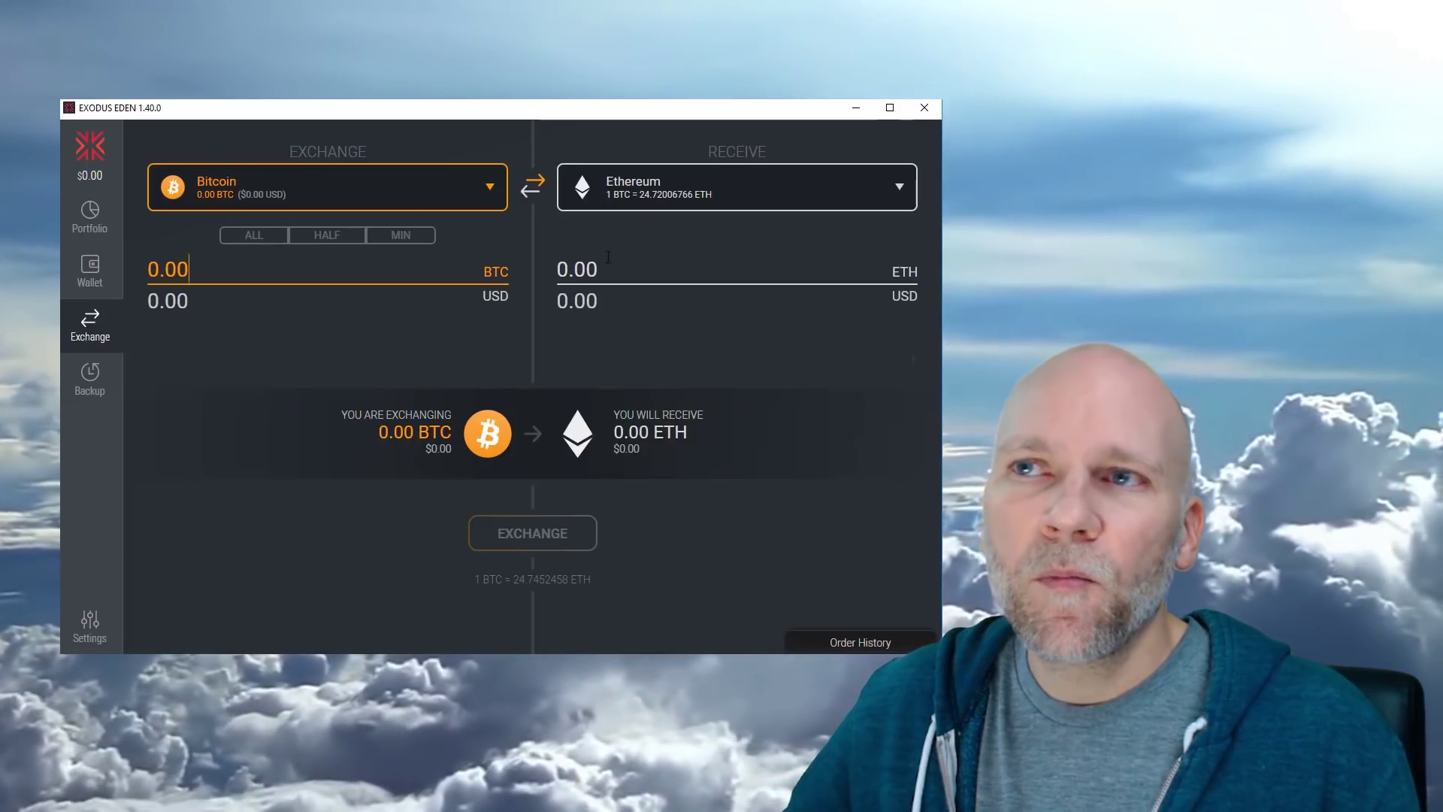
{"action": "left_click", "coordinate": [238, 193]}
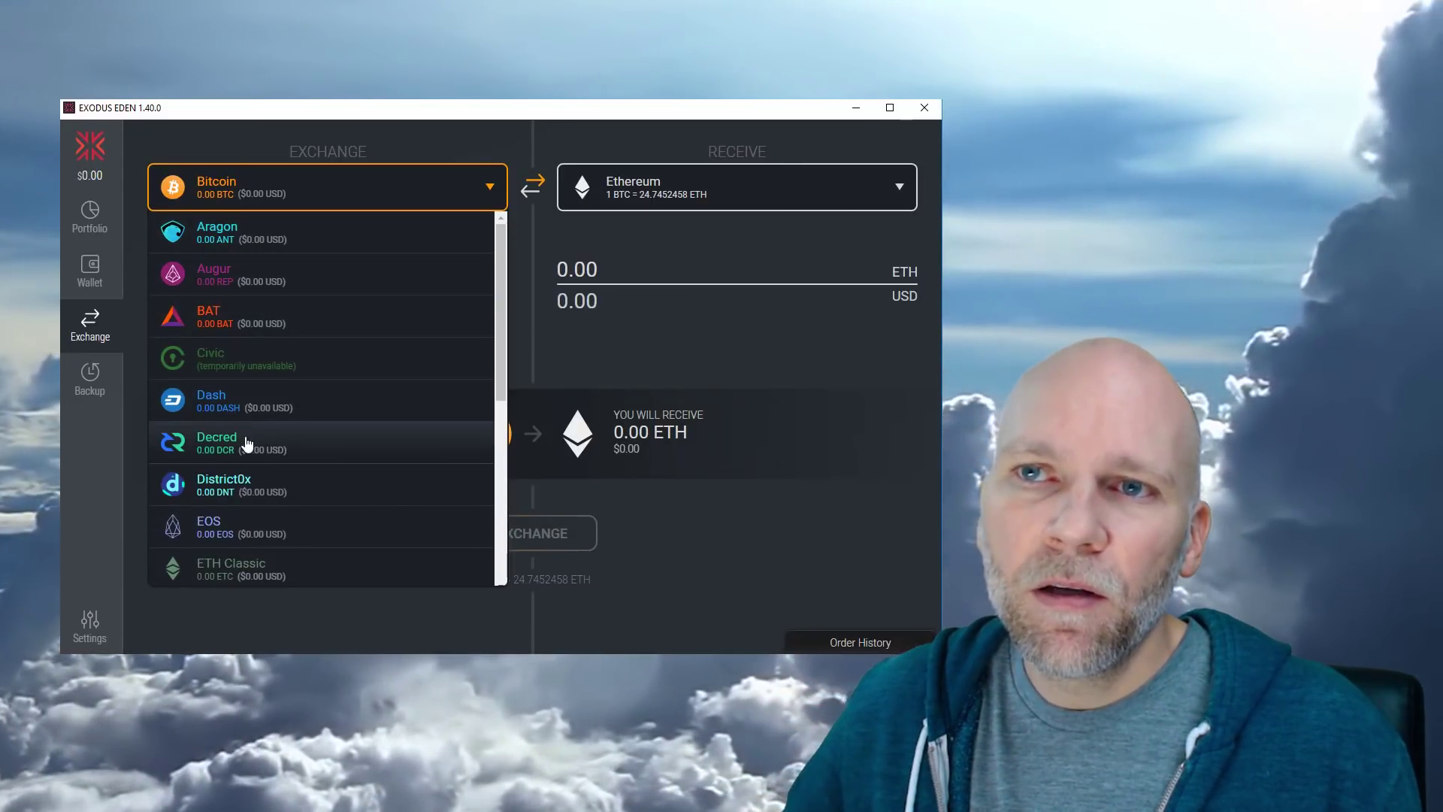
{"action": "scroll", "coordinate": [244, 442], "scroll_direction": "down", "scroll_amount": 5}
{"action": "scroll", "coordinate": [248, 443], "scroll_direction": "up", "scroll_amount": 5}
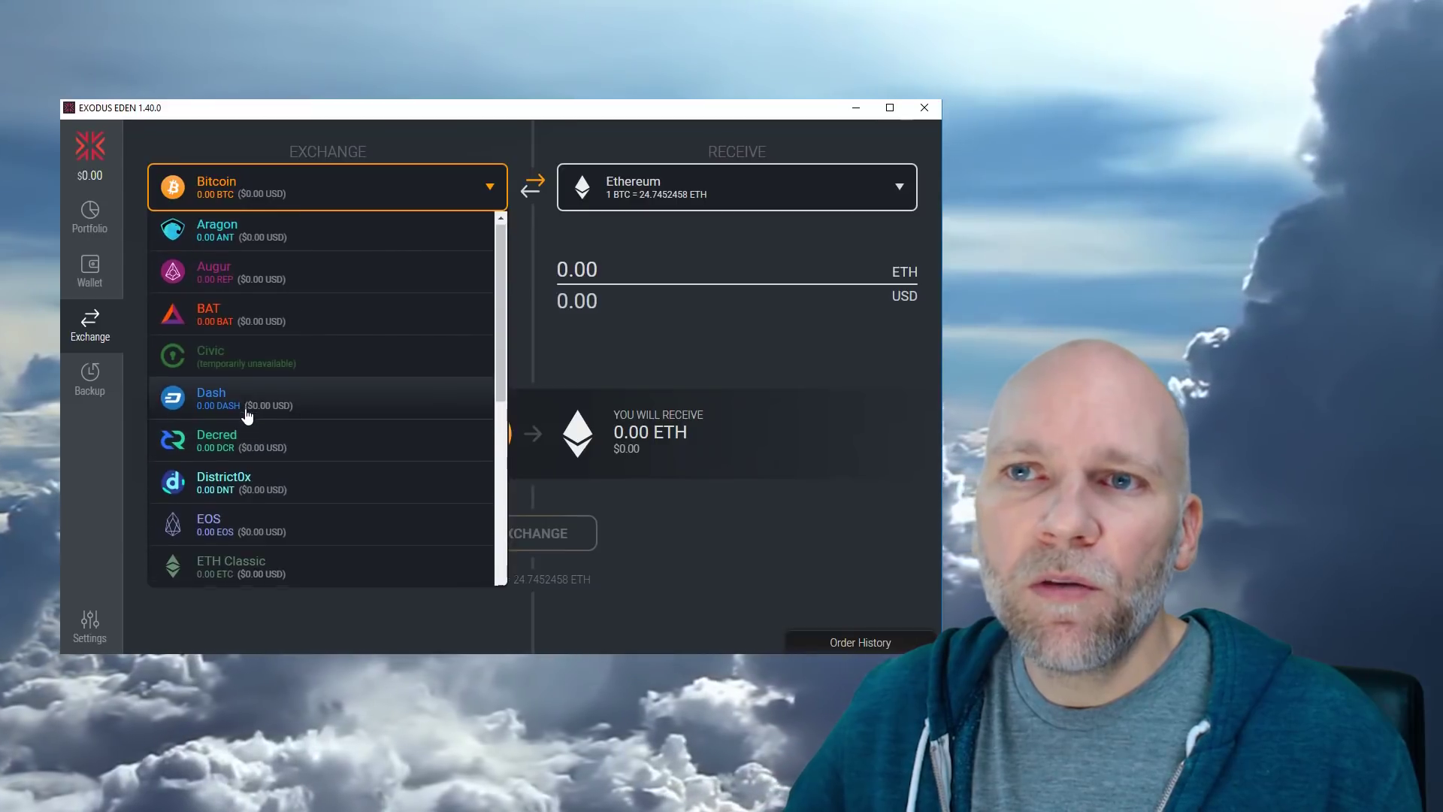
{"action": "scroll", "coordinate": [246, 417], "scroll_direction": "down", "scroll_amount": 5}
{"action": "scroll", "coordinate": [248, 416], "scroll_direction": "up", "scroll_amount": 5}
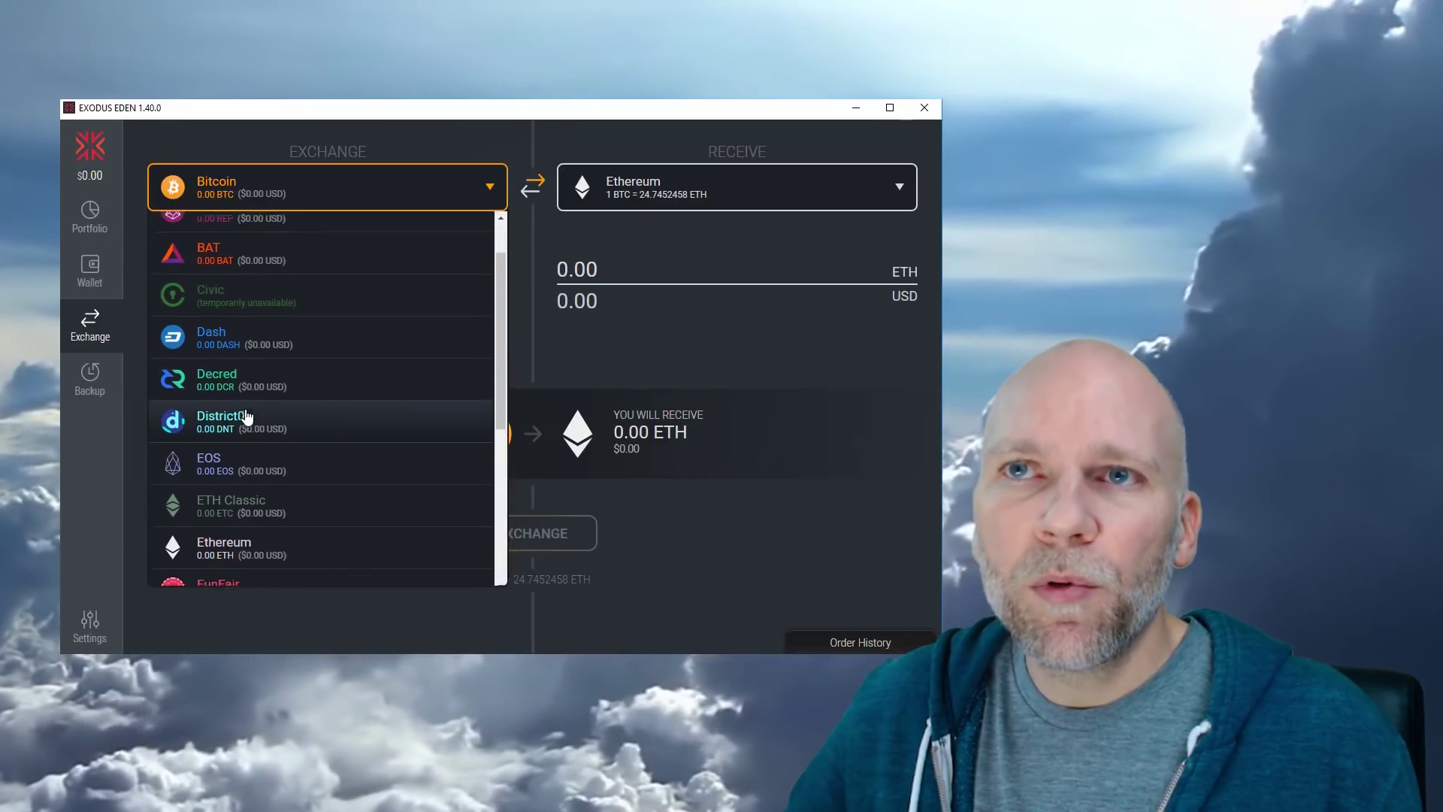
{"action": "scroll", "coordinate": [248, 416], "scroll_direction": "down", "scroll_amount": 1}
{"action": "scroll", "coordinate": [248, 416], "scroll_direction": "down", "scroll_amount": 1}
{"action": "left_click", "coordinate": [218, 204]}
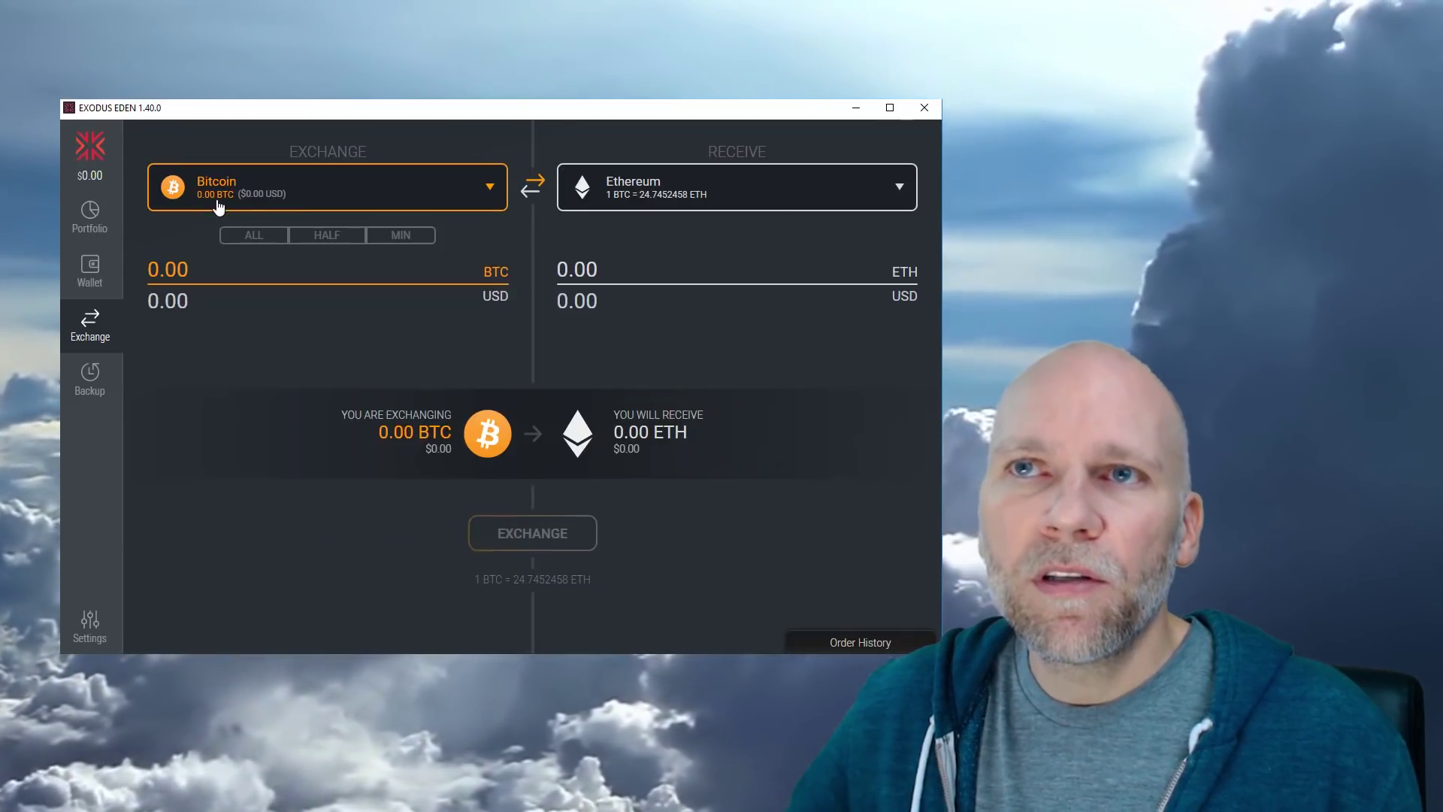
- Look through the assets that can be received for Bitcoin and choose Litecoin
{"action": "left_click", "coordinate": [594, 194]}
{"action": "scroll", "coordinate": [642, 331], "scroll_direction": "down", "scroll_amount": 3}
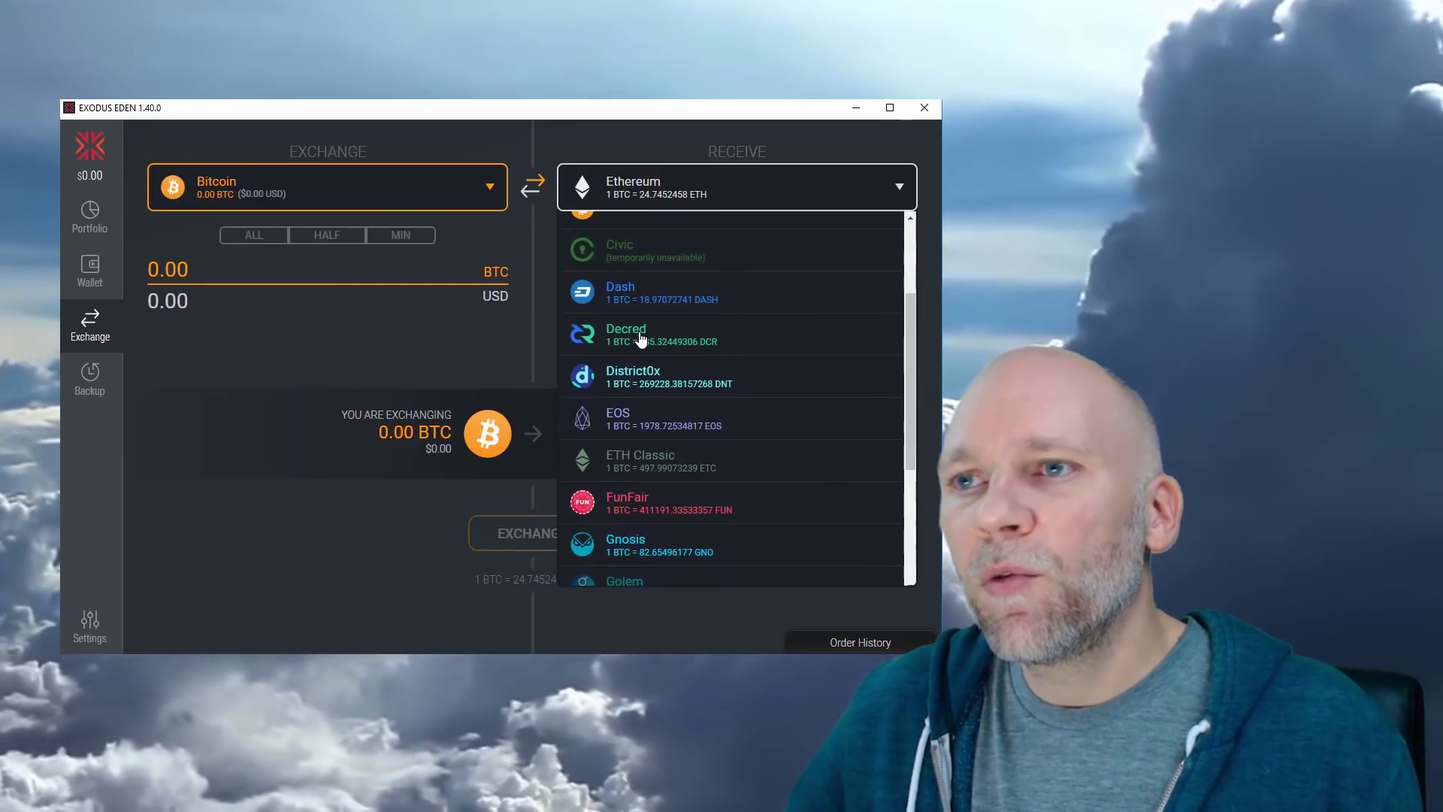
{"action": "scroll", "coordinate": [638, 399], "scroll_direction": "down", "scroll_amount": 4}
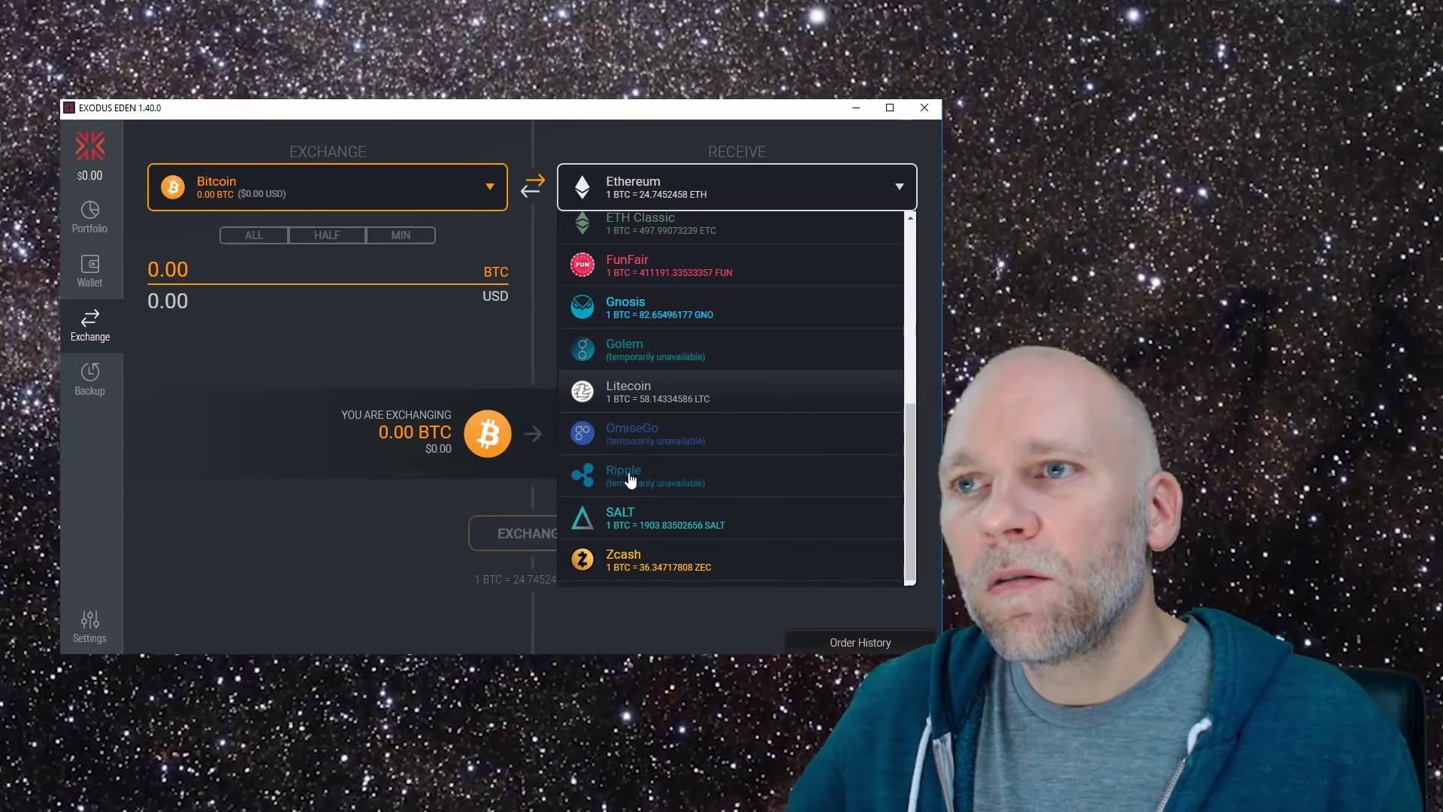
{"action": "left_click", "coordinate": [649, 402]}
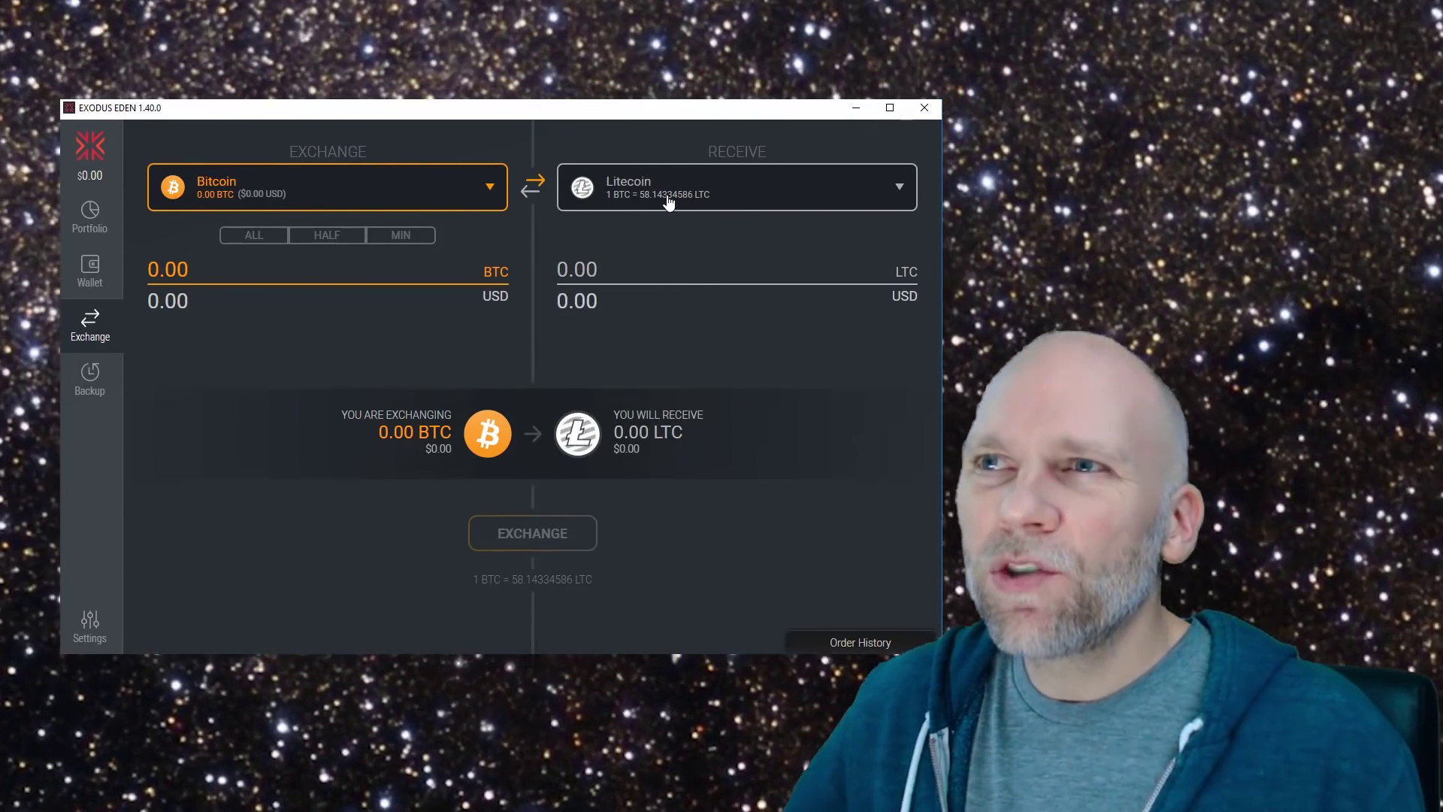
- Change the asset received for Bitcoin to SALT
{"action": "left_click", "coordinate": [667, 201]}
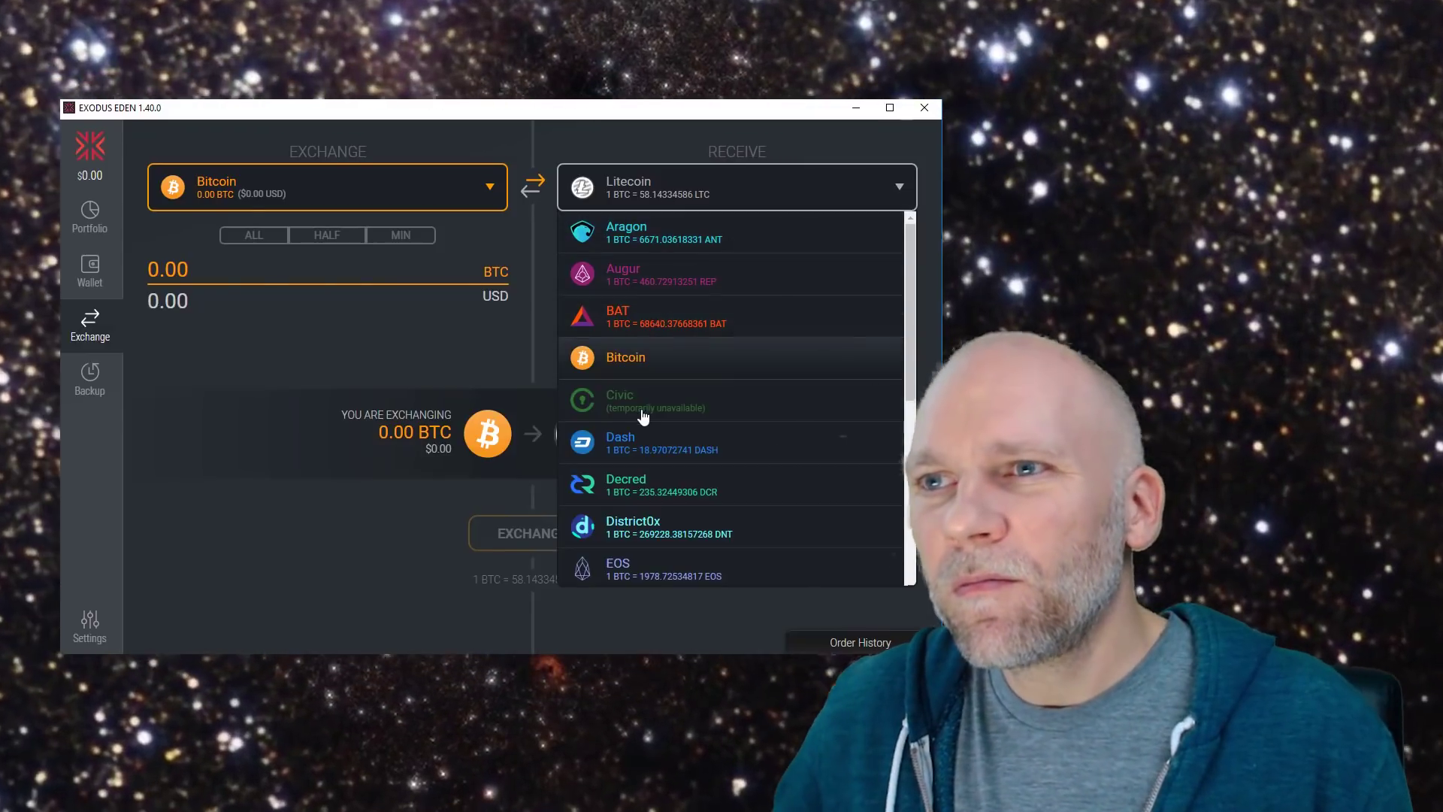
{"action": "scroll", "coordinate": [650, 406], "scroll_direction": "down", "scroll_amount": 5}
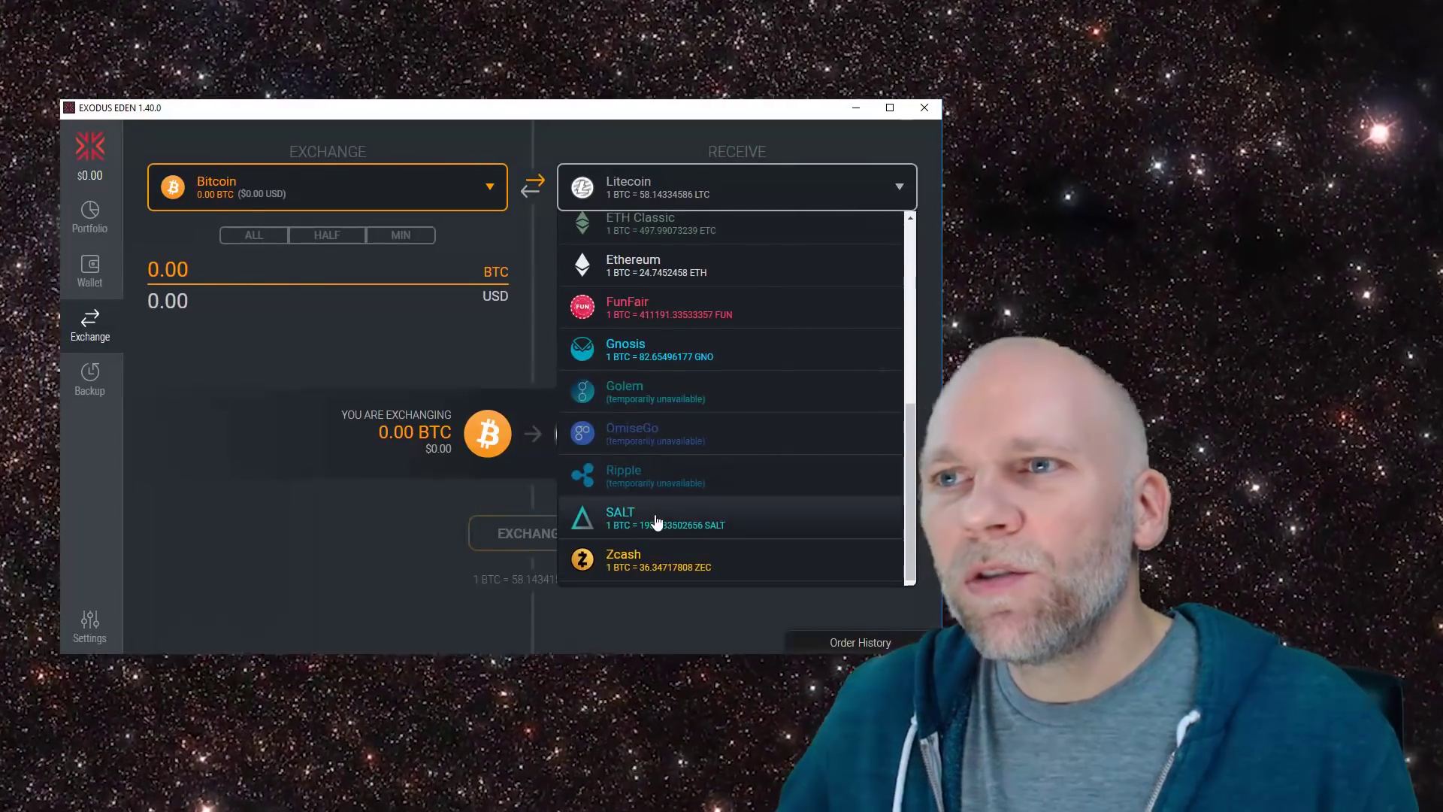
{"action": "left_click", "coordinate": [647, 518]}
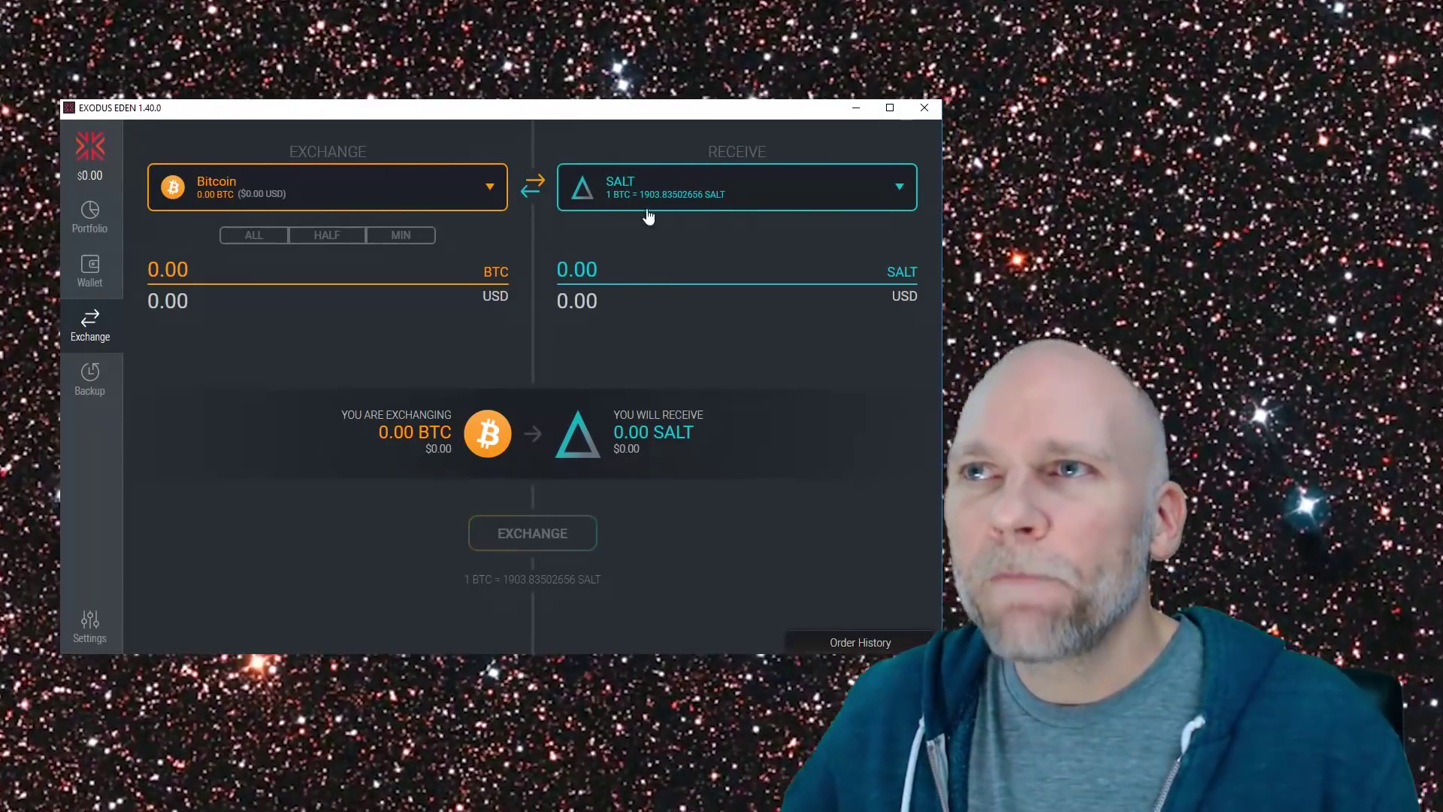
- Set the asset received for Bitcoin to Zcash
{"action": "left_click", "coordinate": [648, 209]}
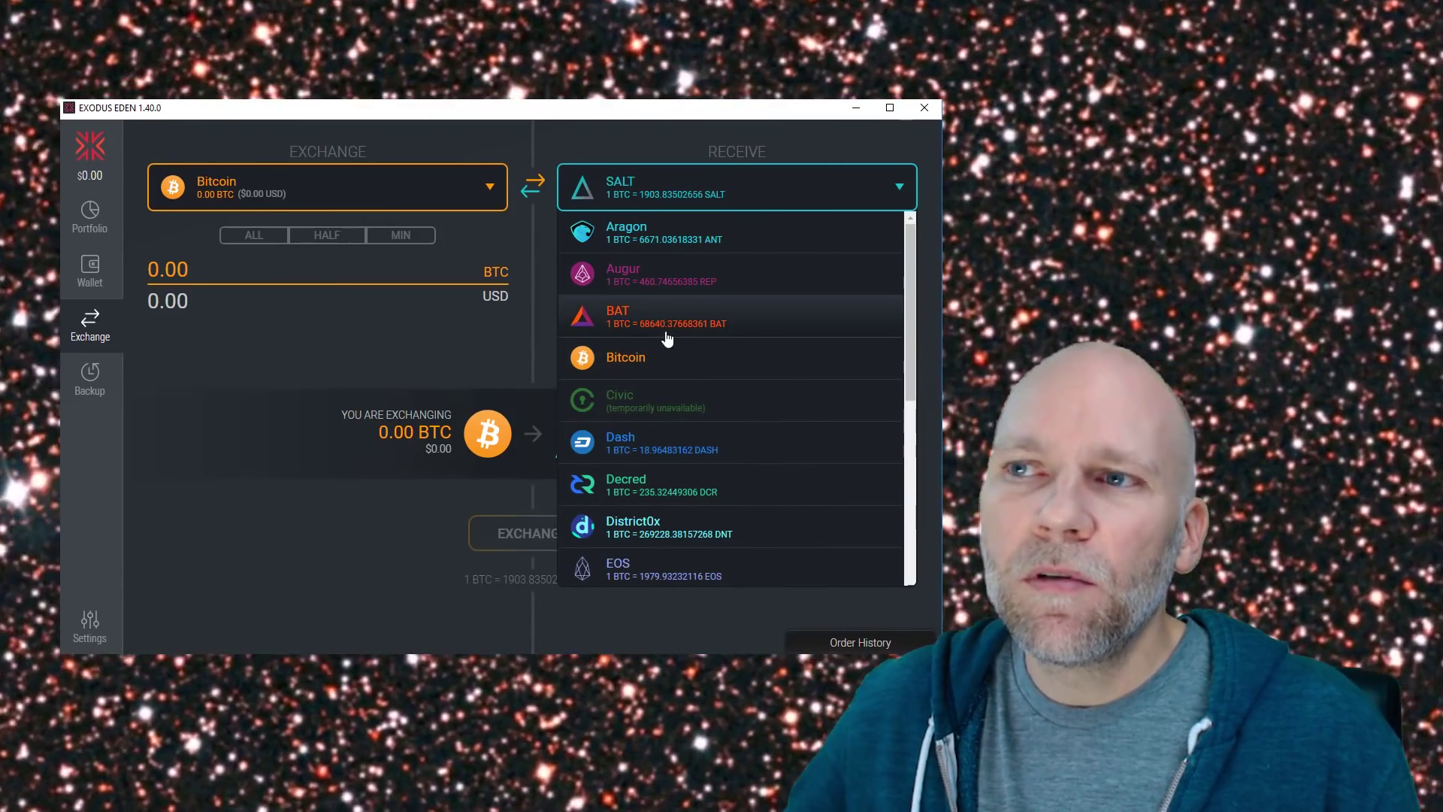
{"action": "scroll", "coordinate": [646, 451], "scroll_direction": "down", "scroll_amount": 10}
{"action": "left_click", "coordinate": [624, 560]}
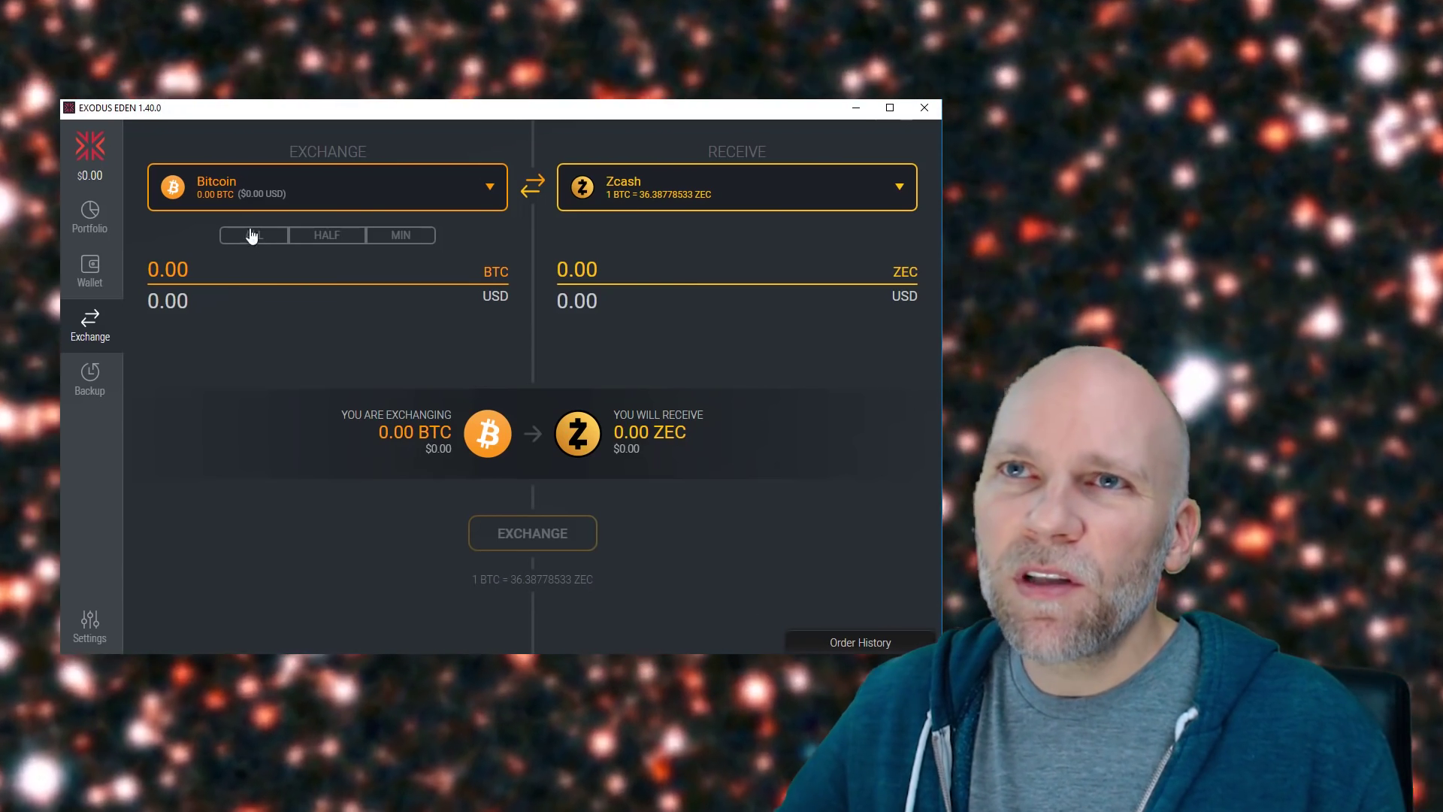
- Try Bitcoin-to-Zcash exchange amounts of 1 USD and 1 BTC, finishing with 1 USD as the amount
{"action": "type", "text": "1"}
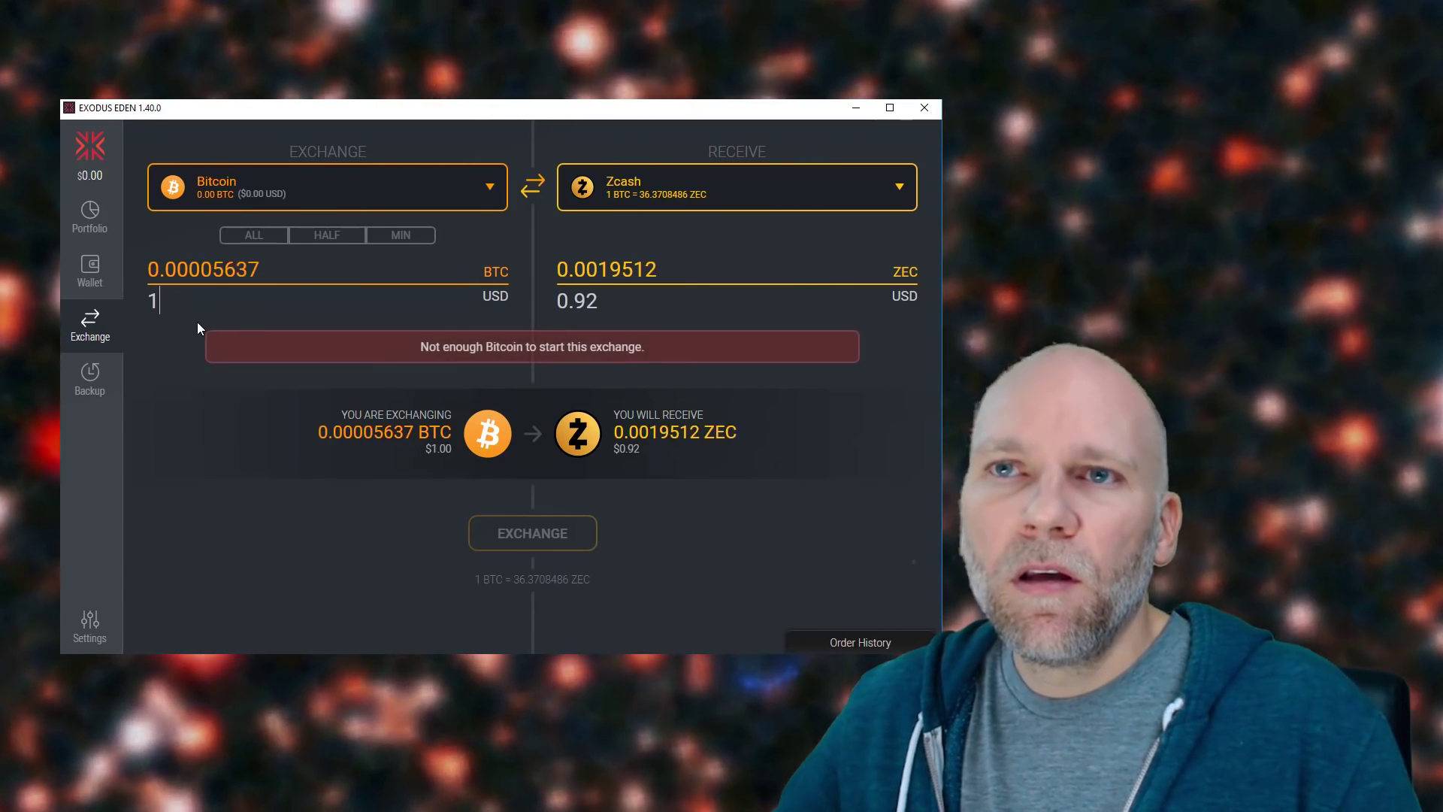
{"action": "type", "text": "1"}
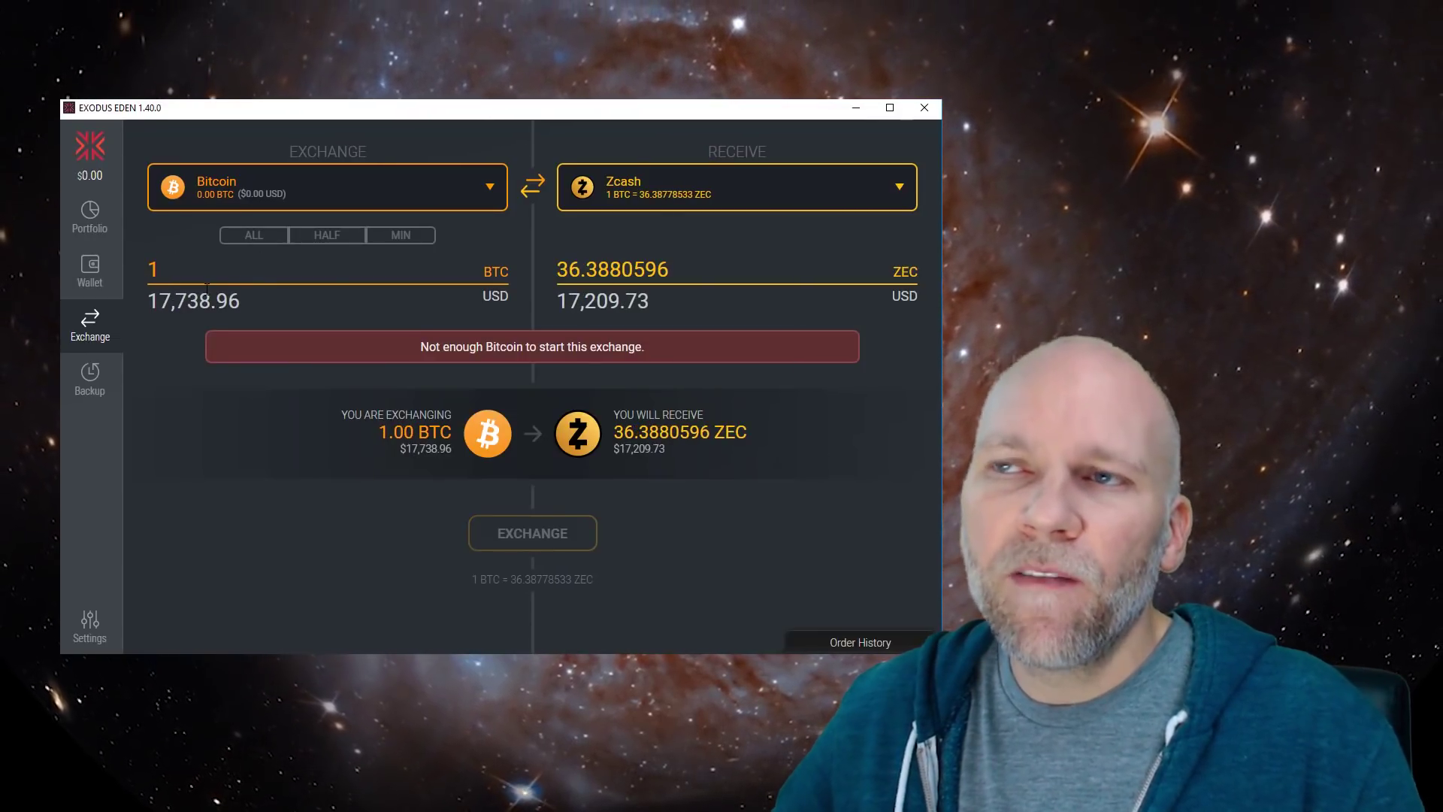
{"action": "left_click_drag", "start_coordinate": [176, 293], "coordinate": [159, 315]}
{"action": "type", "text": "11"}
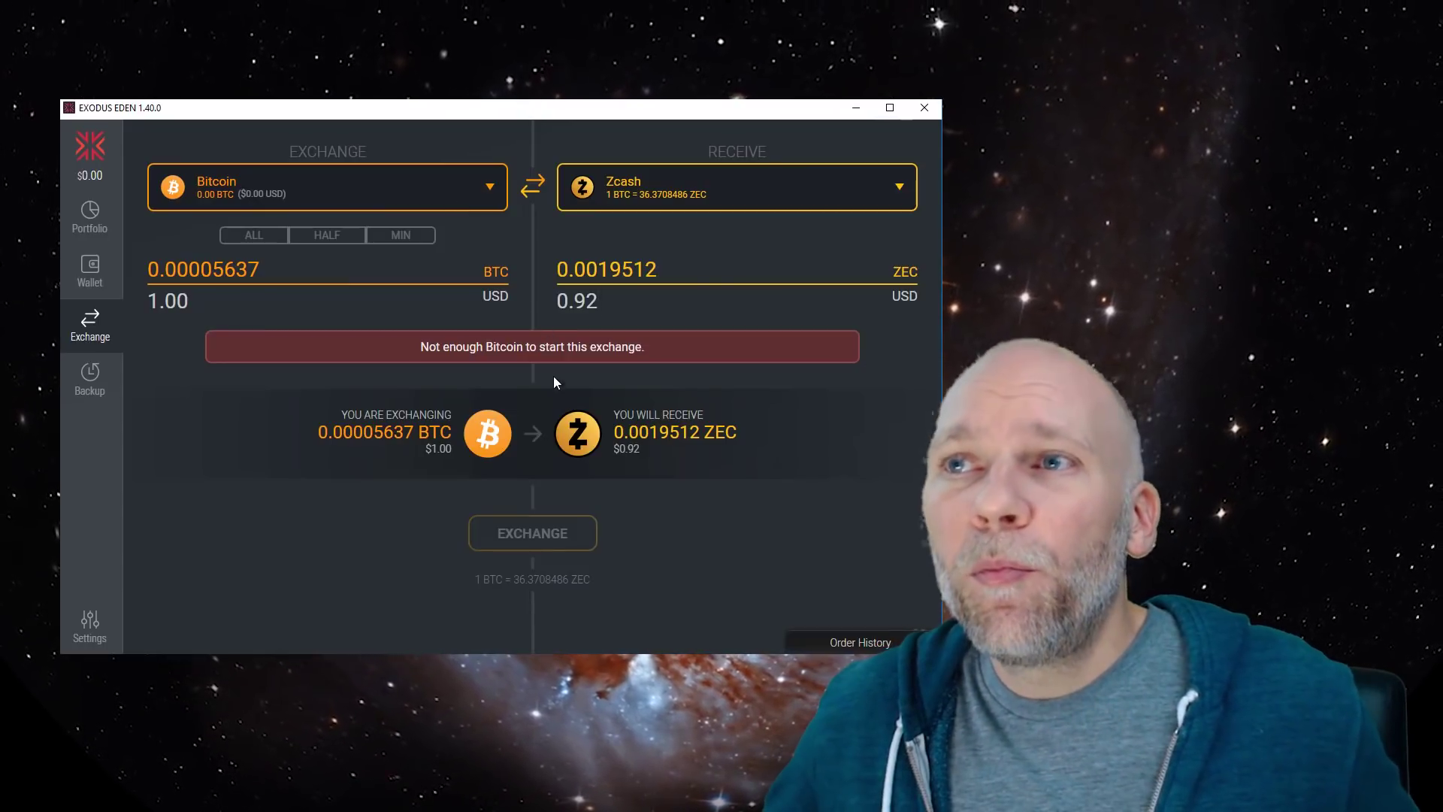
- Check the list of receivable assets while keeping Zcash, and view the BAT and Bitcoin assets in the wallet
{"action": "left_click", "coordinate": [727, 197]}
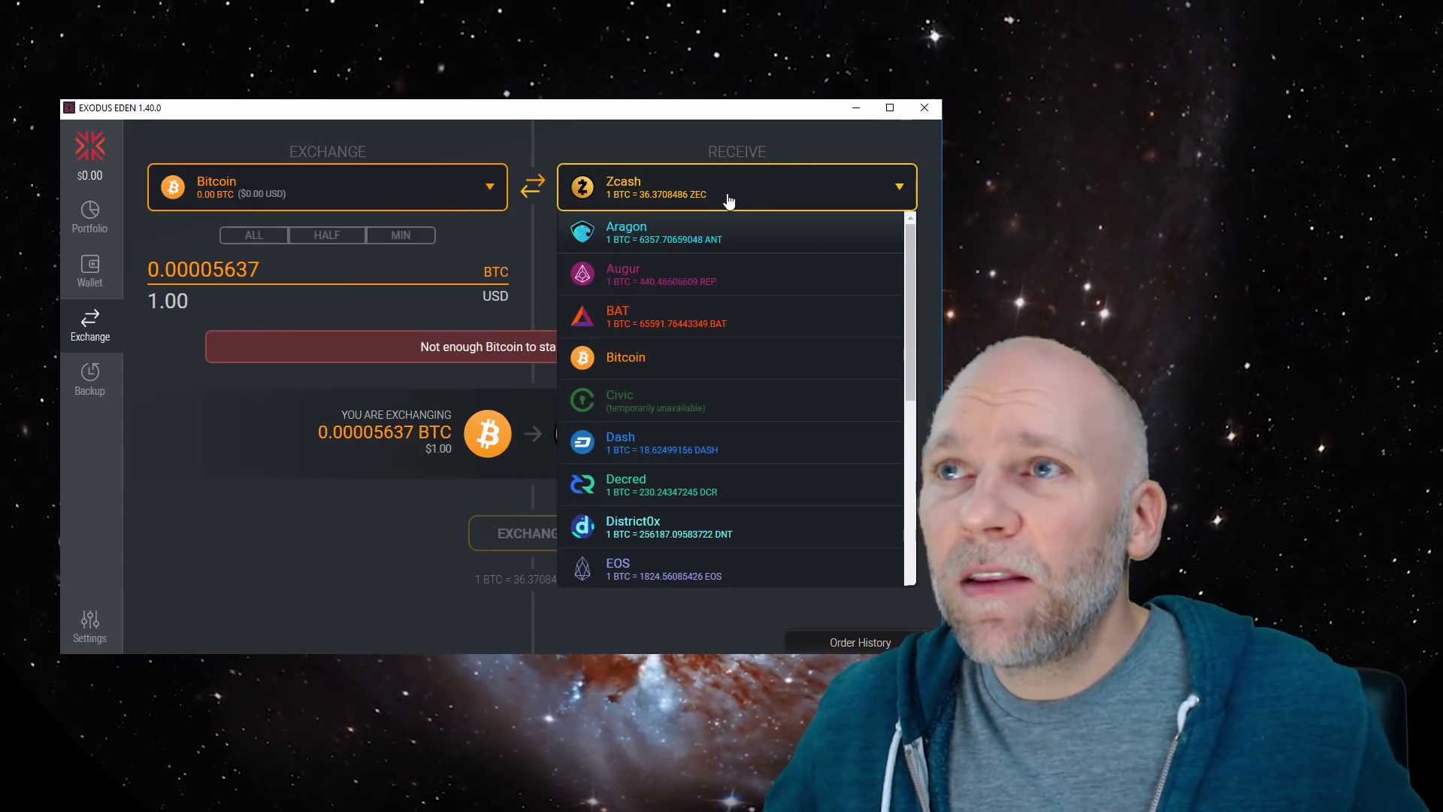
{"action": "left_click", "coordinate": [402, 517]}
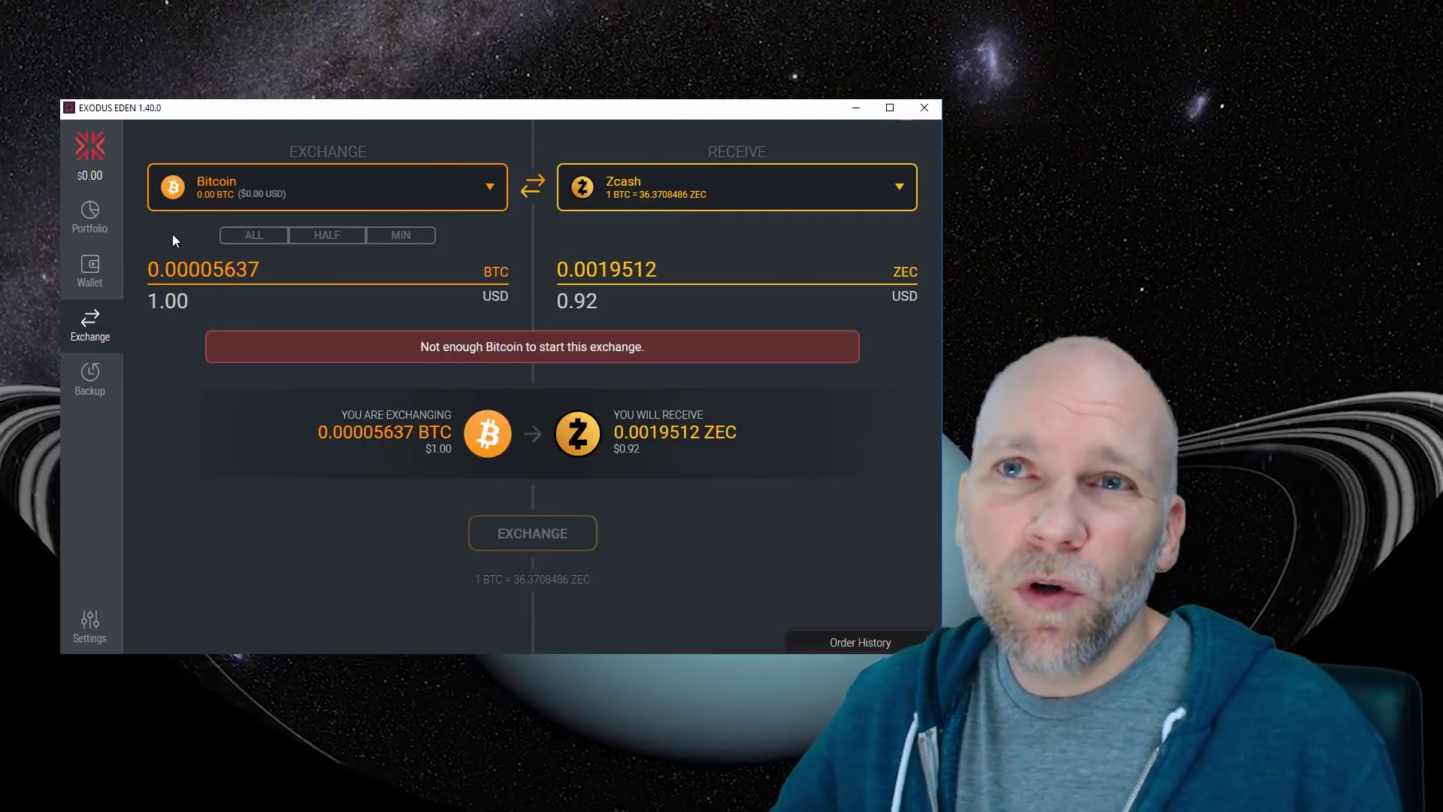
{"action": "left_click", "coordinate": [93, 275]}
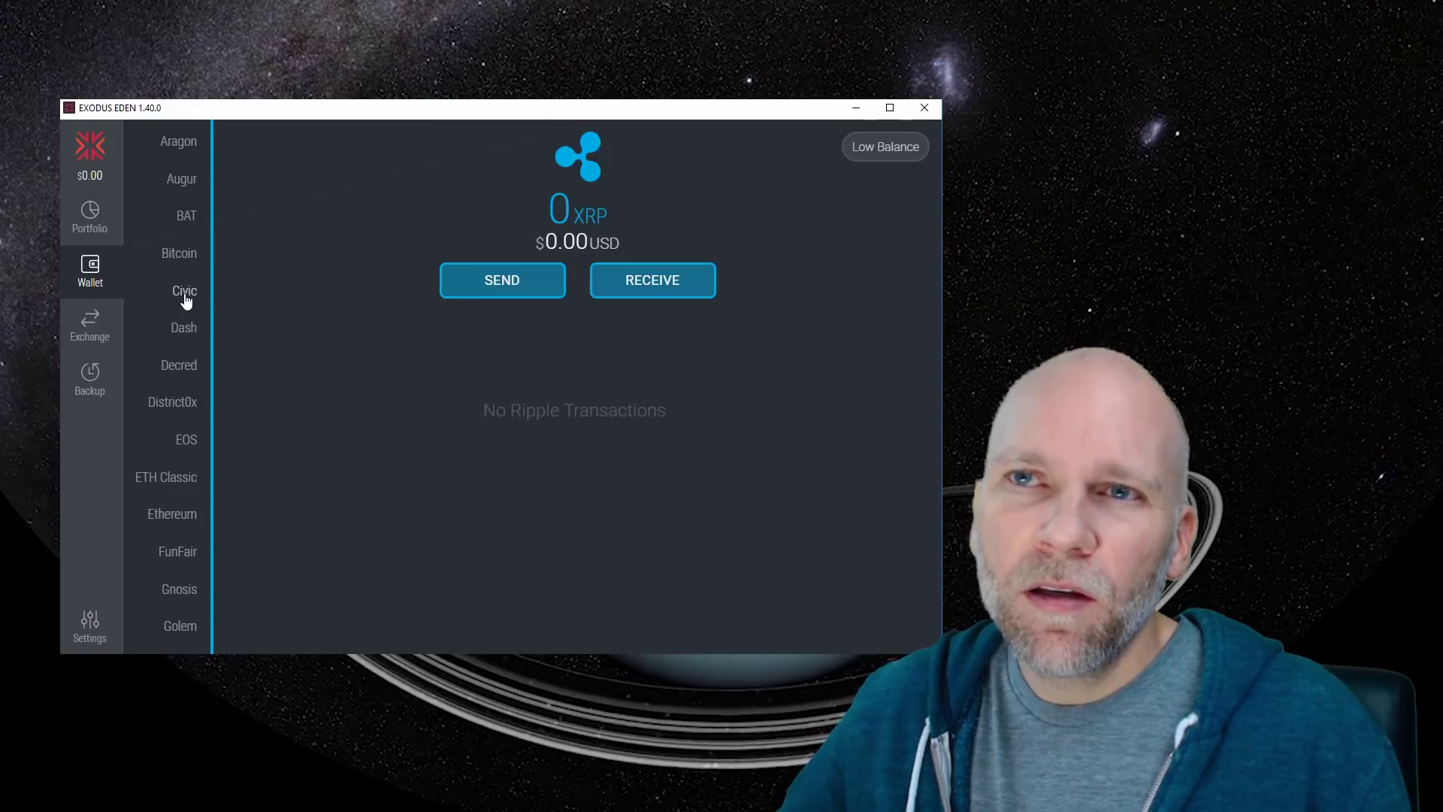
{"action": "left_click", "coordinate": [163, 225]}
{"action": "left_click", "coordinate": [174, 260]}
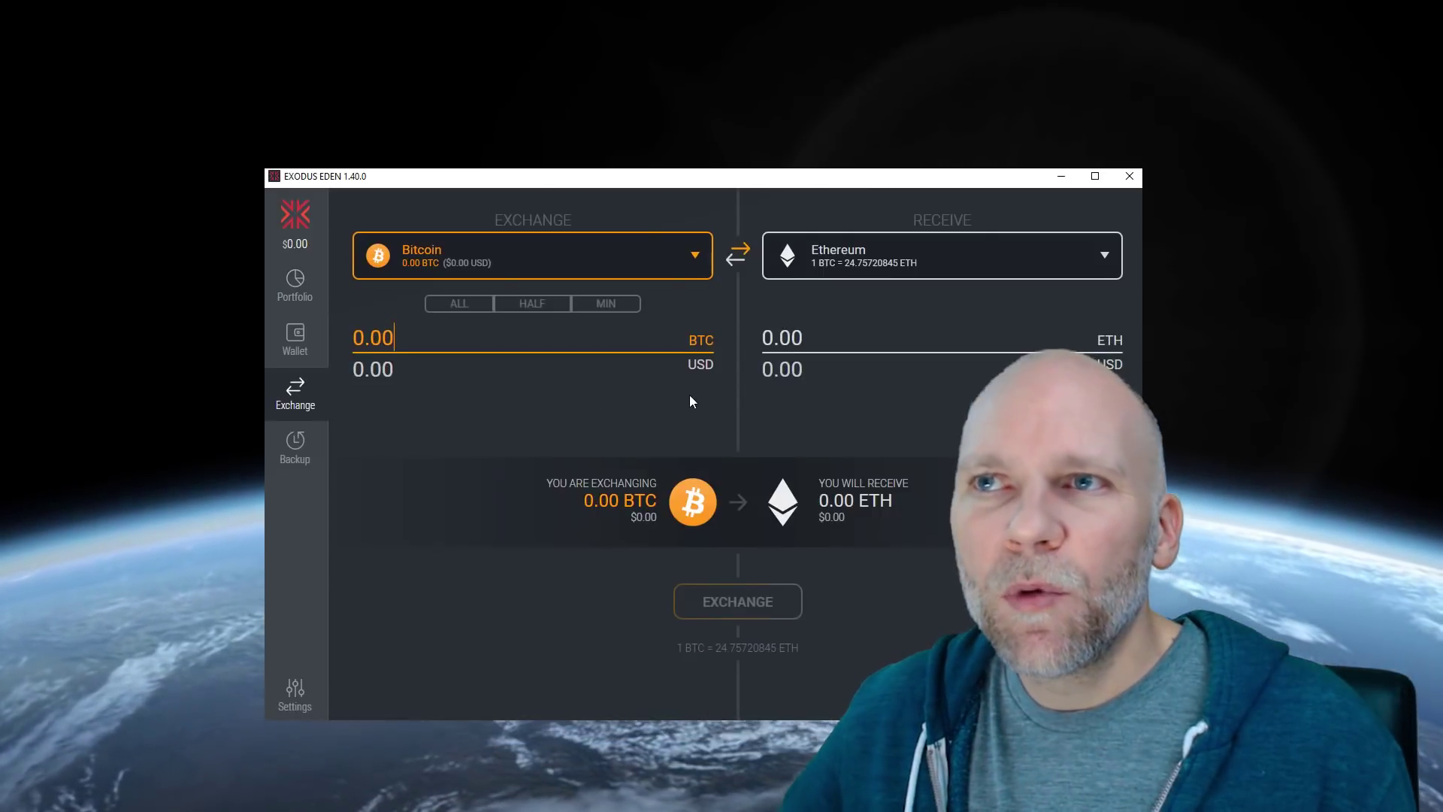
- Look through the assets available for receiving in the Bitcoin exchange, keeping Ethereum as the choice
{"action": "left_click", "coordinate": [847, 270]}
{"action": "scroll", "coordinate": [894, 460], "scroll_direction": "down", "scroll_amount": 3}
{"action": "scroll", "coordinate": [879, 460], "scroll_direction": "down", "scroll_amount": 1}
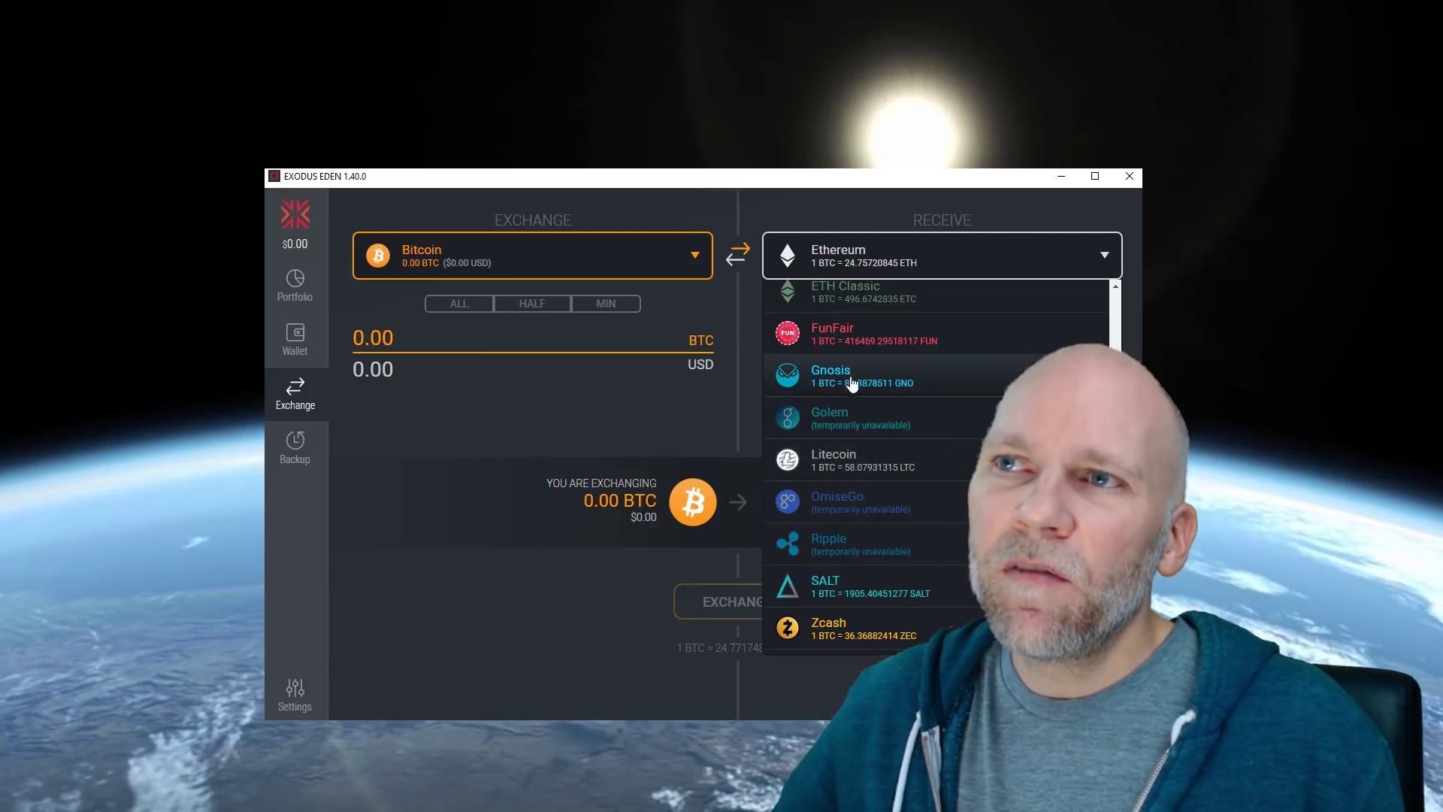
{"action": "scroll", "coordinate": [889, 410], "scroll_direction": "up", "scroll_amount": 3}
{"action": "left_click", "coordinate": [889, 410]}
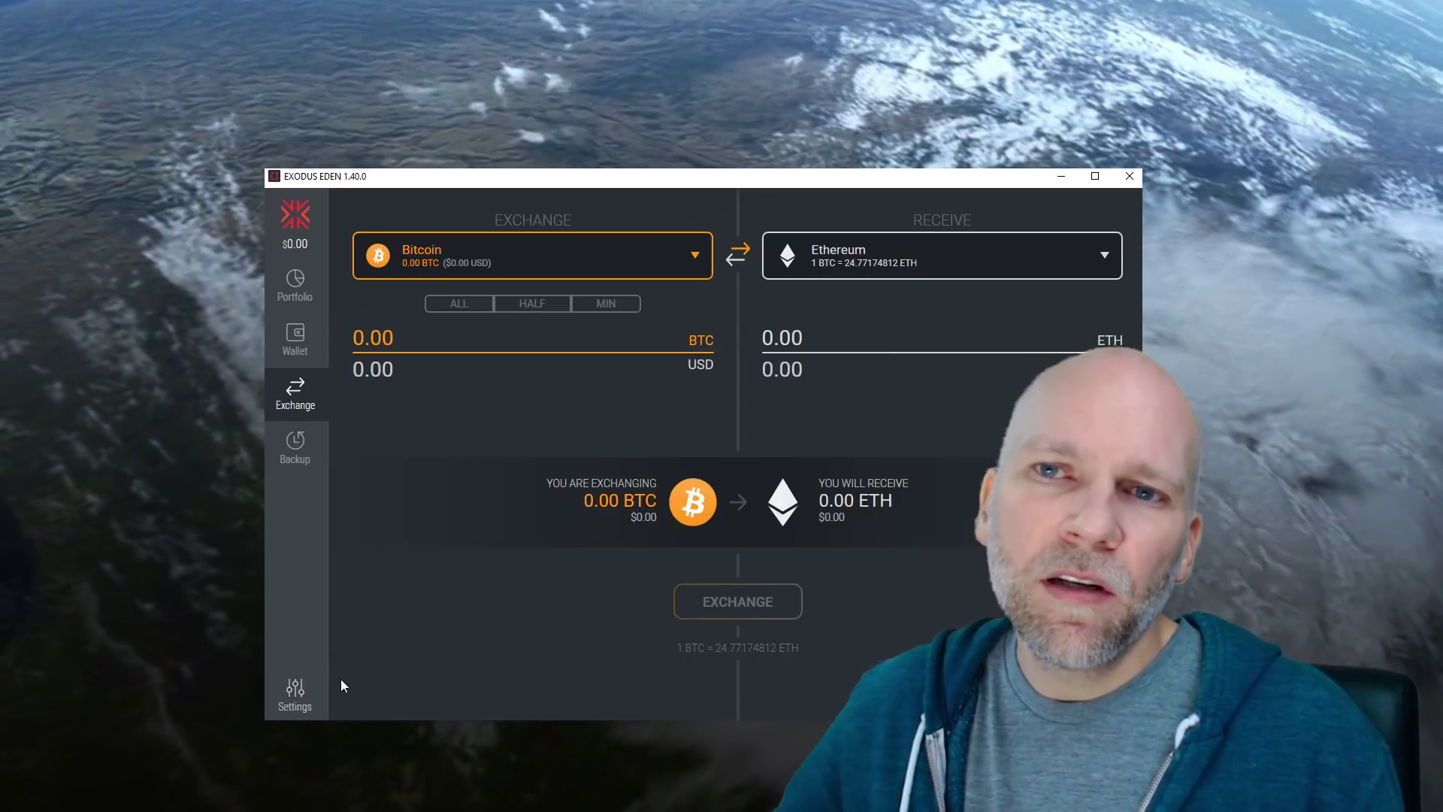
- View the settings for showing and hiding assets, and return to the wallet
{"action": "left_click", "coordinate": [313, 686]}
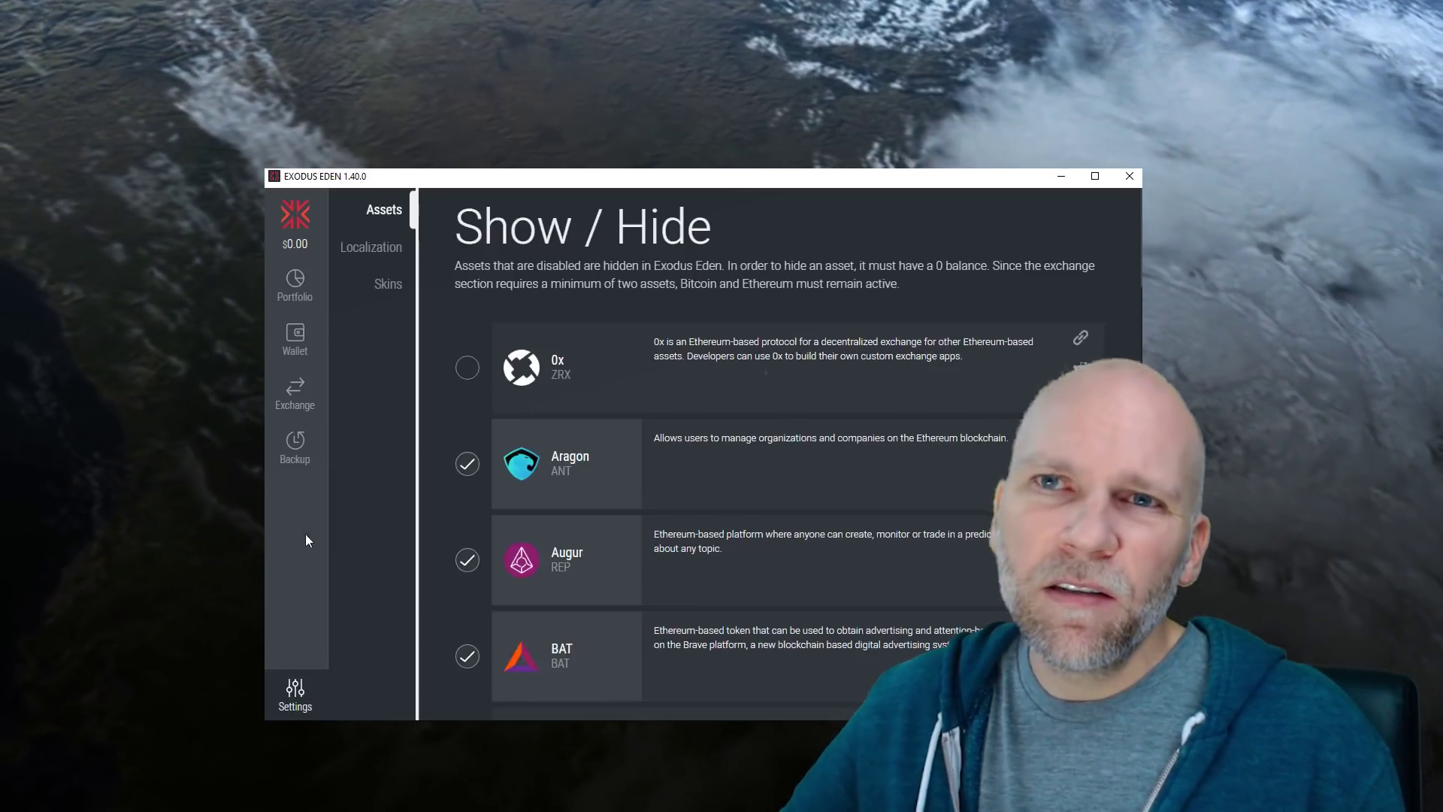
{"action": "left_click", "coordinate": [298, 342]}
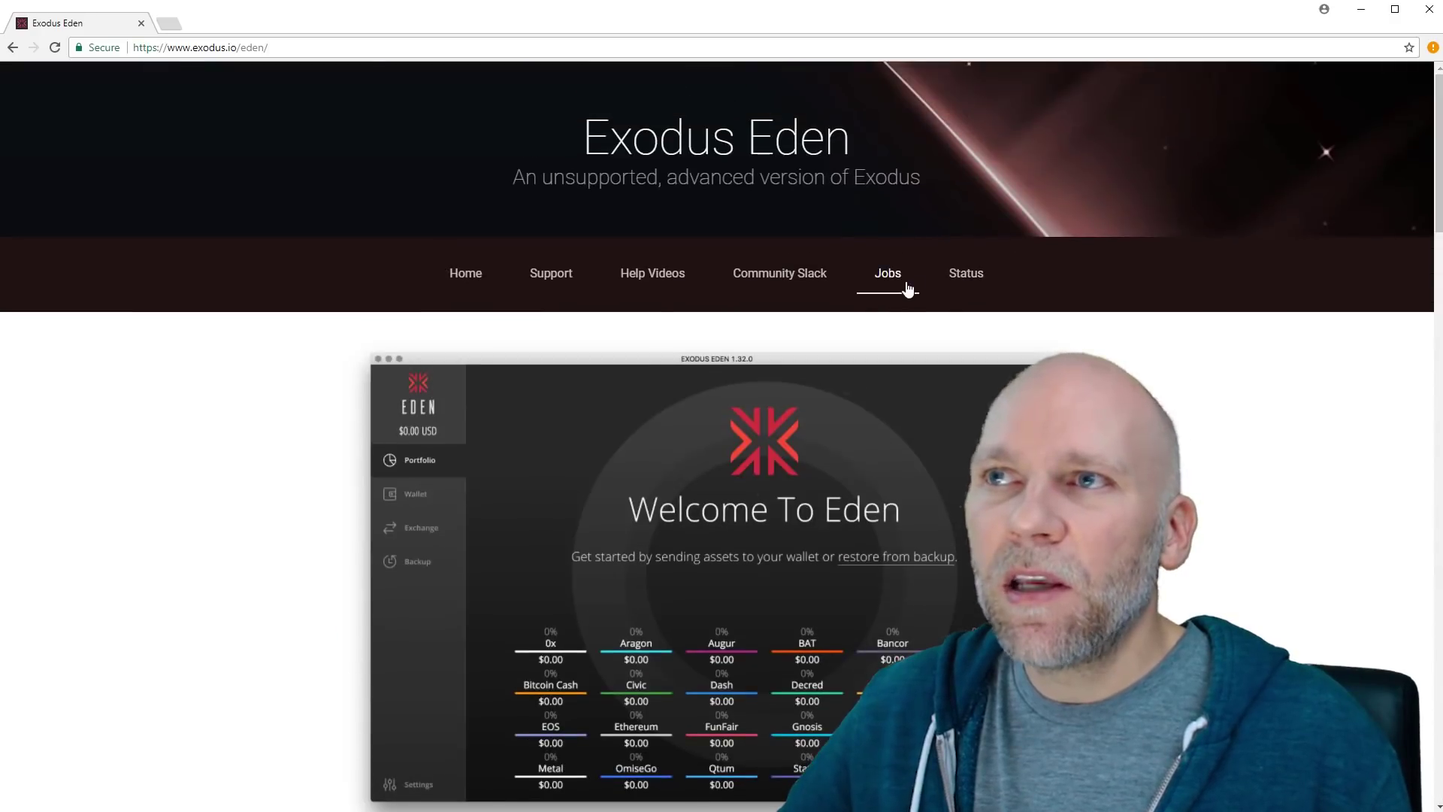
- Open the Exodus status web page and examine the digital asset status table and the past status updates
{"action": "left_click", "coordinate": [966, 273]}
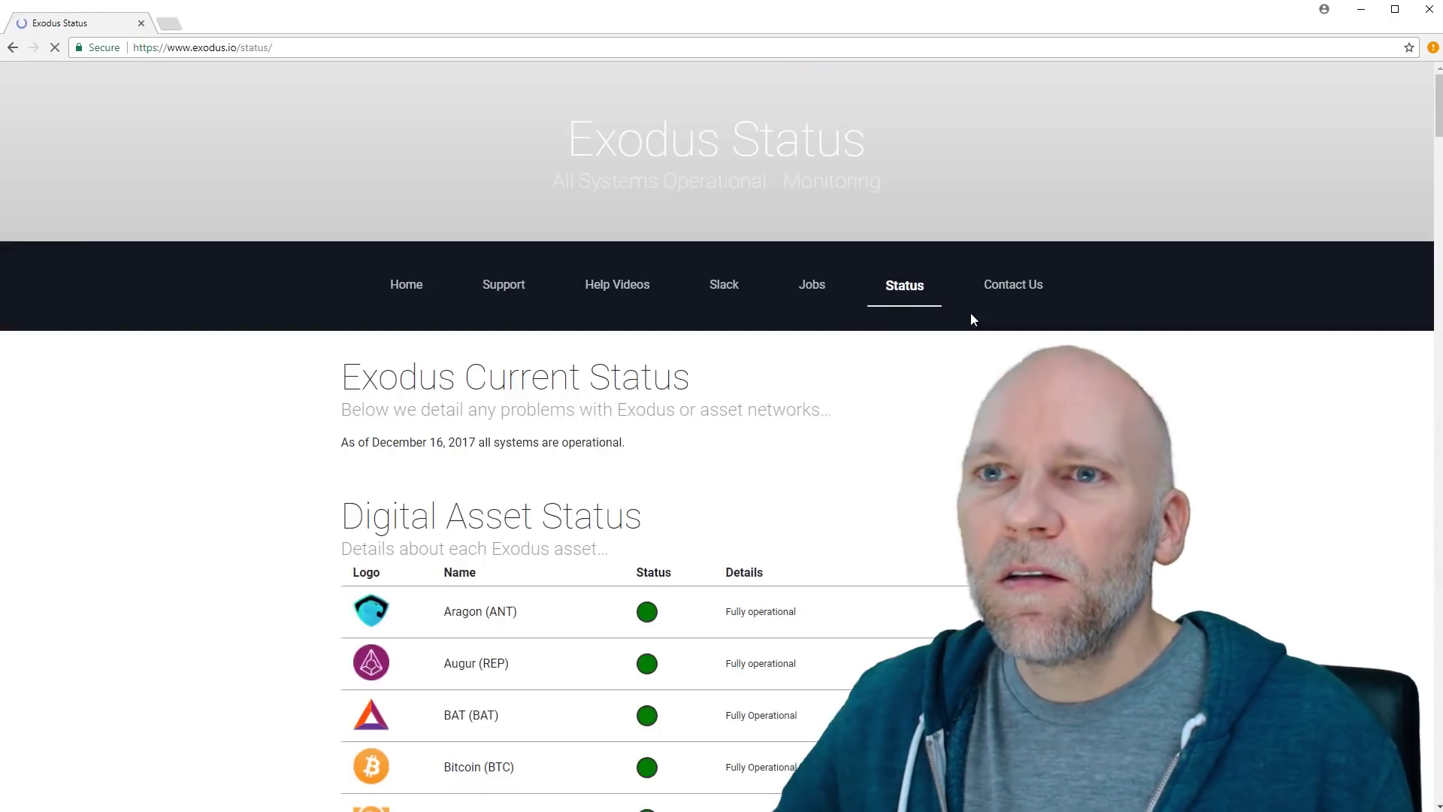
{"action": "scroll", "coordinate": [698, 448], "scroll_direction": "down", "scroll_amount": 5}
{"action": "scroll", "coordinate": [699, 449], "scroll_direction": "down", "scroll_amount": 7}
{"action": "scroll", "coordinate": [677, 438], "scroll_direction": "up", "scroll_amount": 2}
{"action": "scroll", "coordinate": [651, 471], "scroll_direction": "up", "scroll_amount": 2}
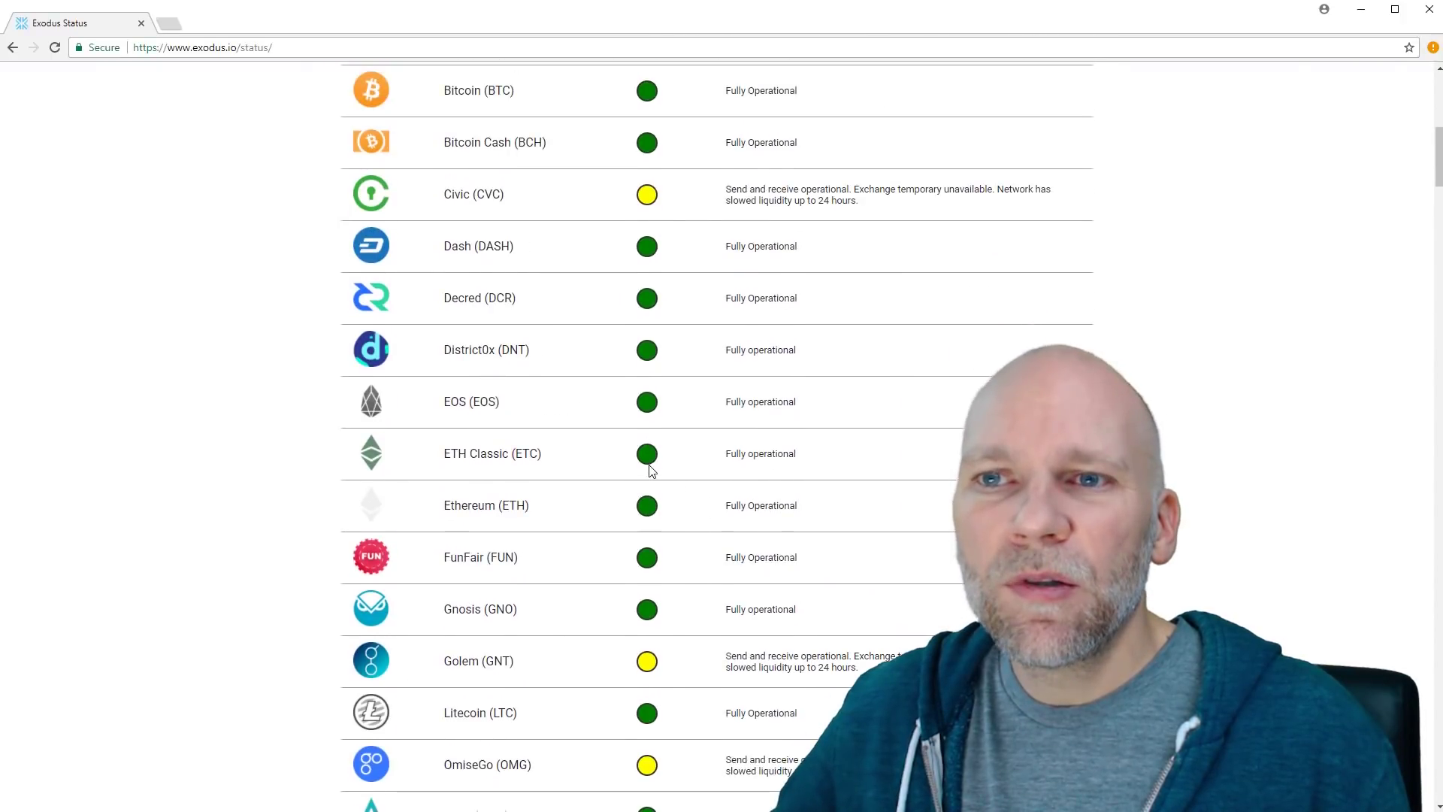
{"action": "scroll", "coordinate": [652, 471], "scroll_direction": "down", "scroll_amount": 1}
{"action": "scroll", "coordinate": [650, 470], "scroll_direction": "down", "scroll_amount": 5}
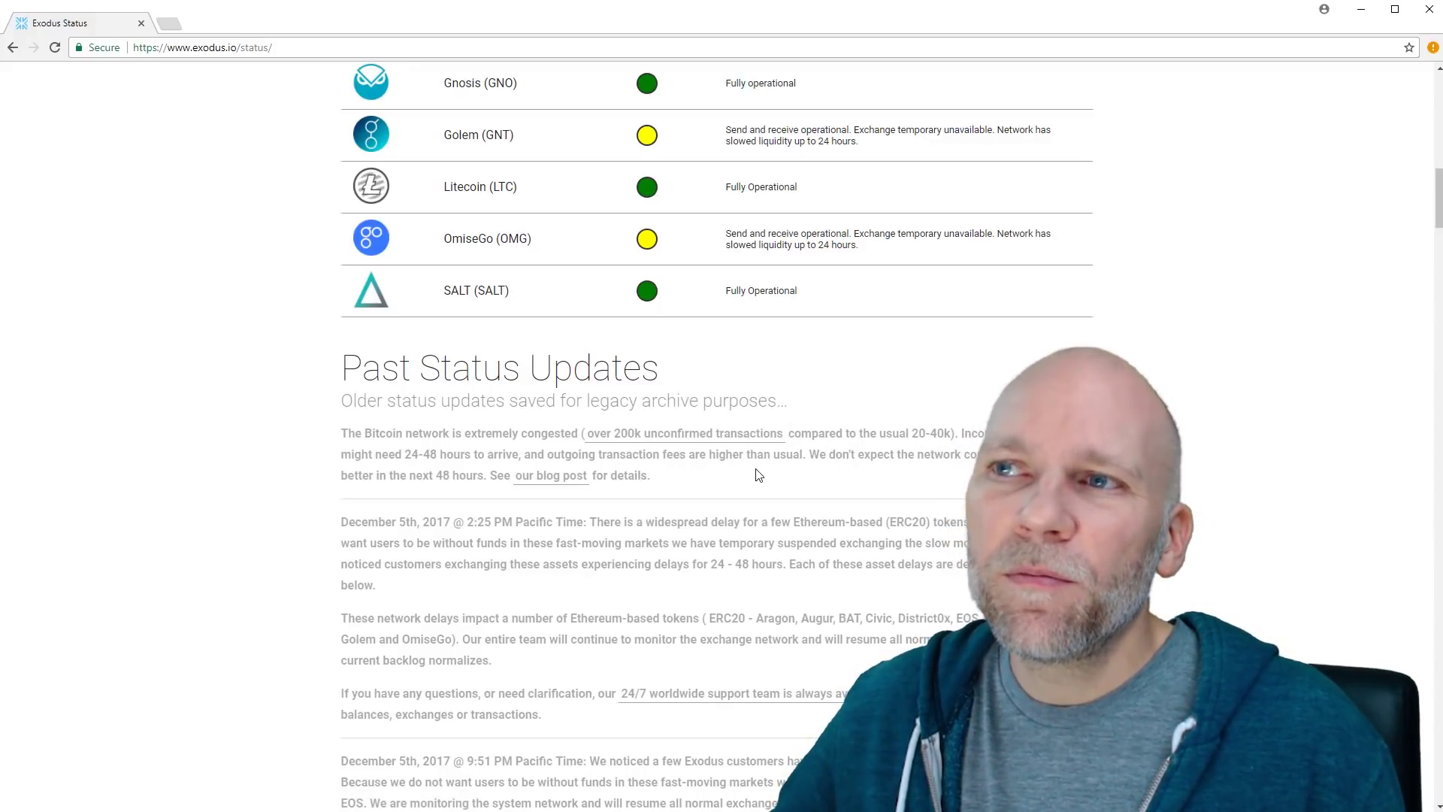
{"action": "scroll", "coordinate": [770, 489], "scroll_direction": "up", "scroll_amount": 15}
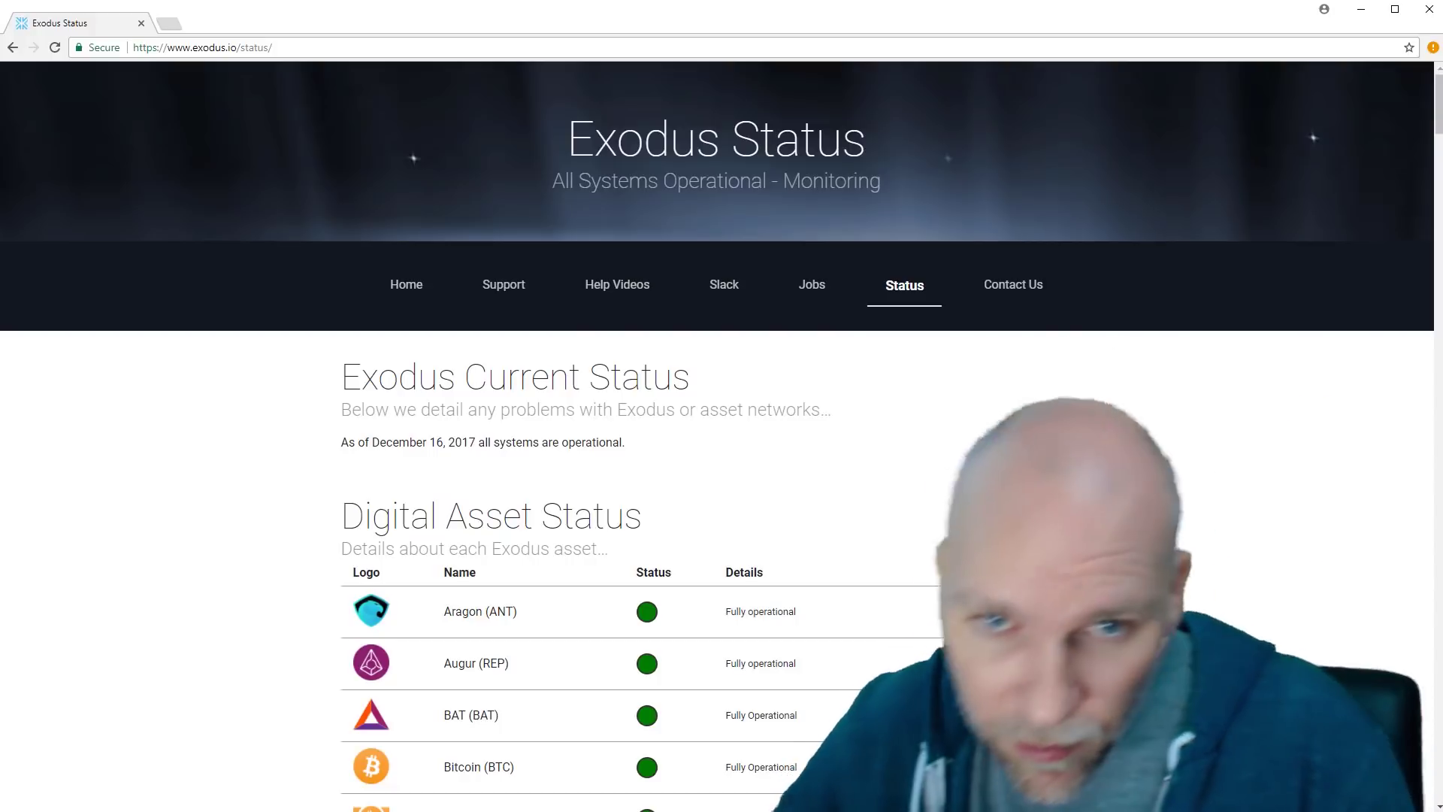
- Switch back to Exodus Eden and set Ethereum as the asset to exchange from
{"action": "key", "text": "alt+Tab"}
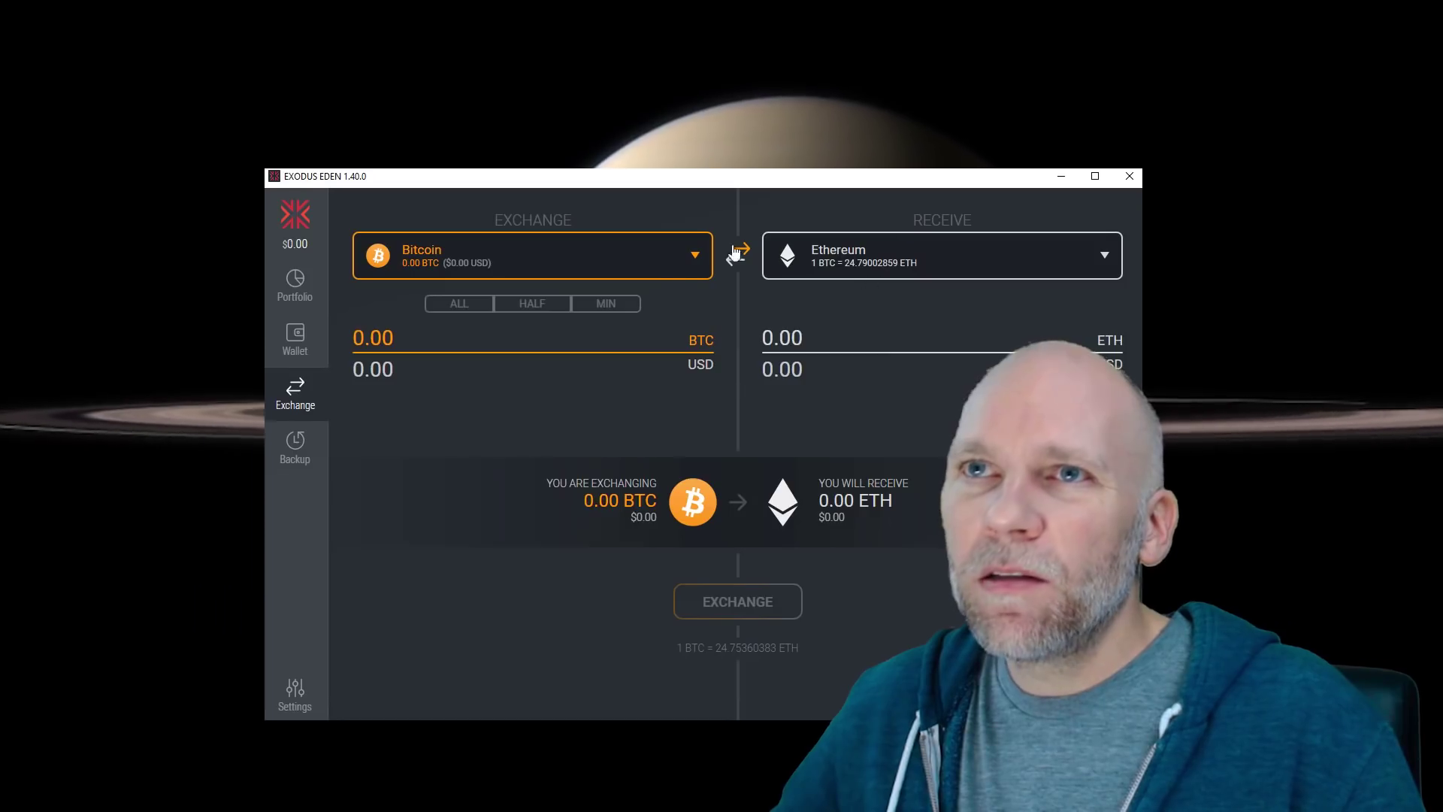
{"action": "left_click", "coordinate": [680, 263]}
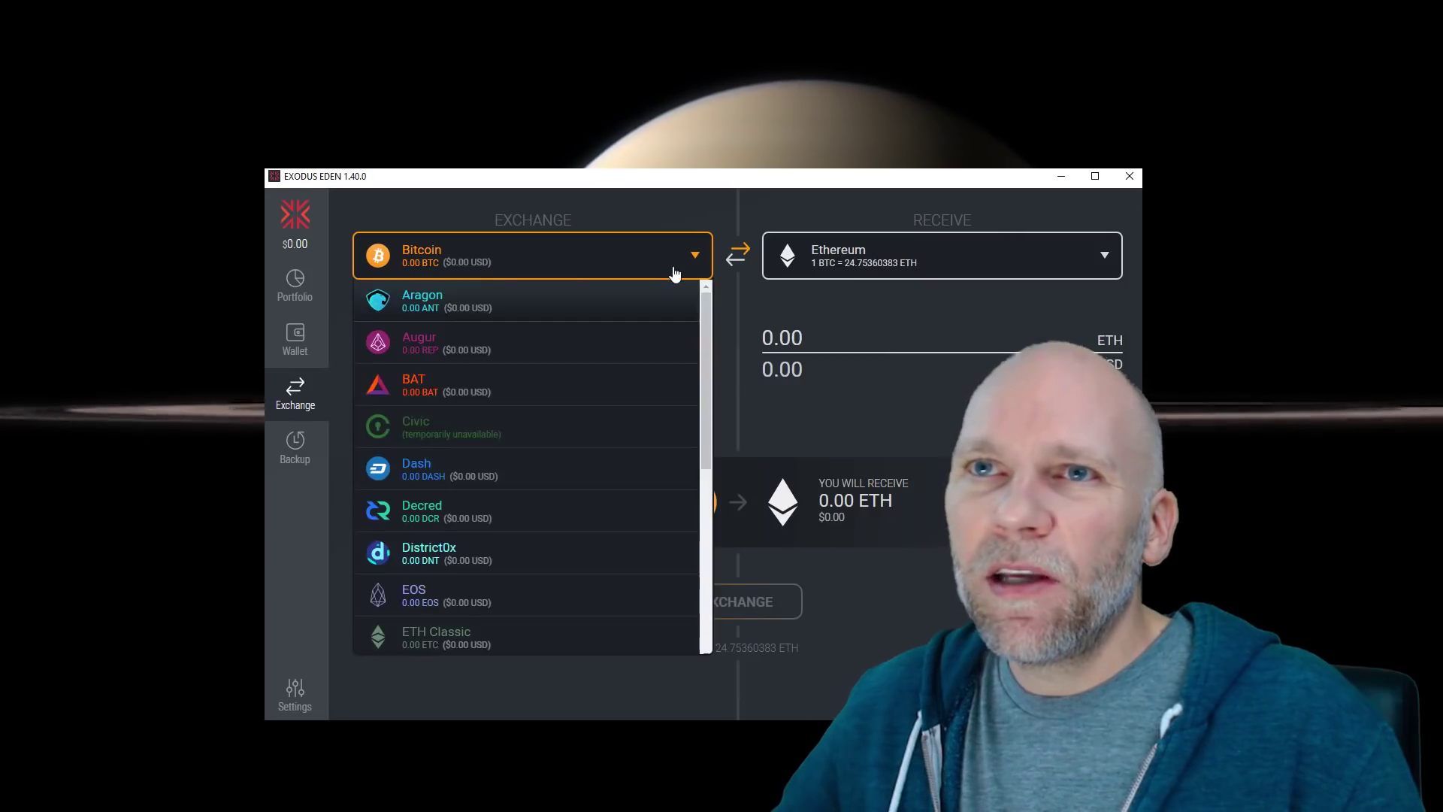
{"action": "scroll", "coordinate": [557, 398], "scroll_direction": "down", "scroll_amount": 3}
{"action": "left_click", "coordinate": [475, 452]}
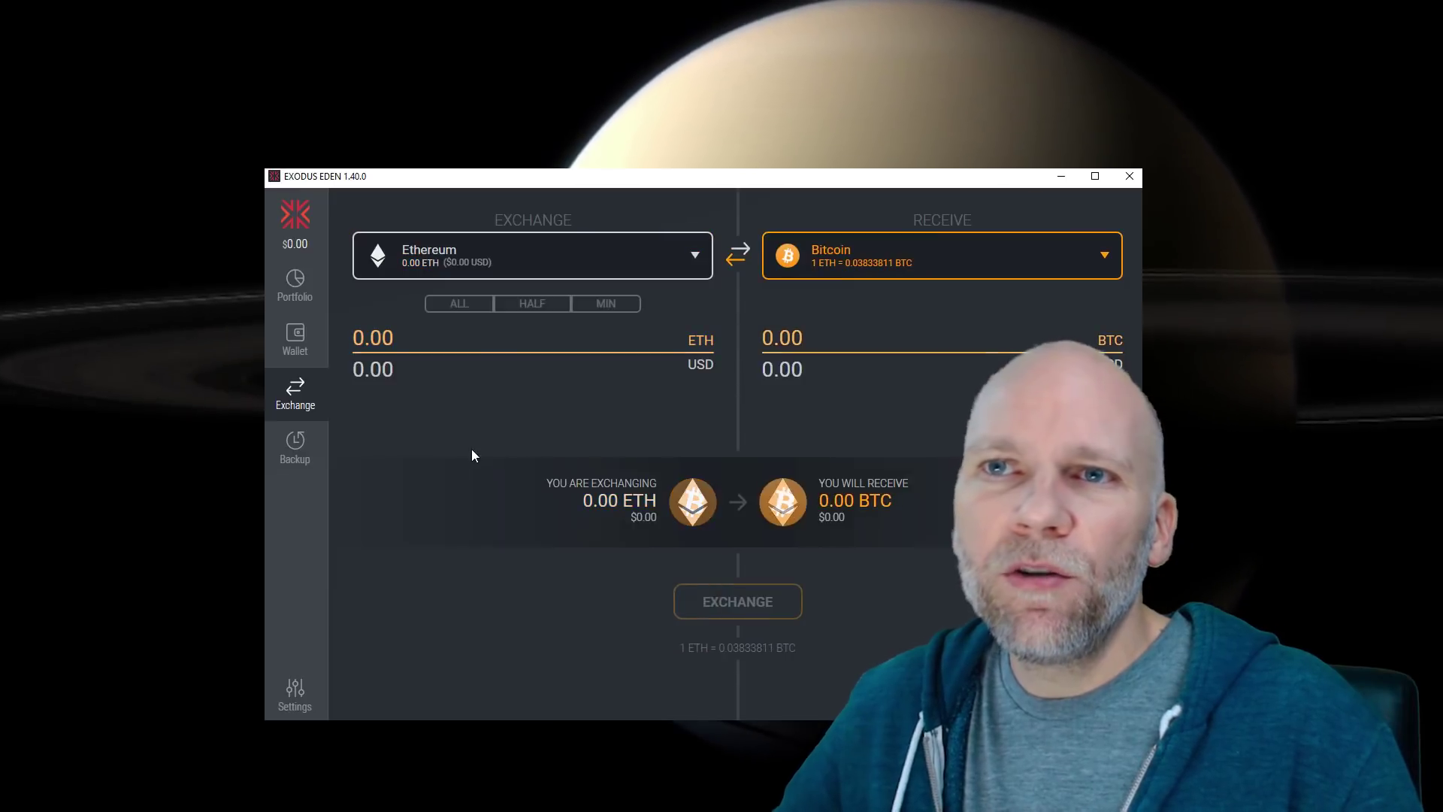
- Set SALT as the asset received in exchange for Ethereum
{"action": "left_click", "coordinate": [847, 258]}
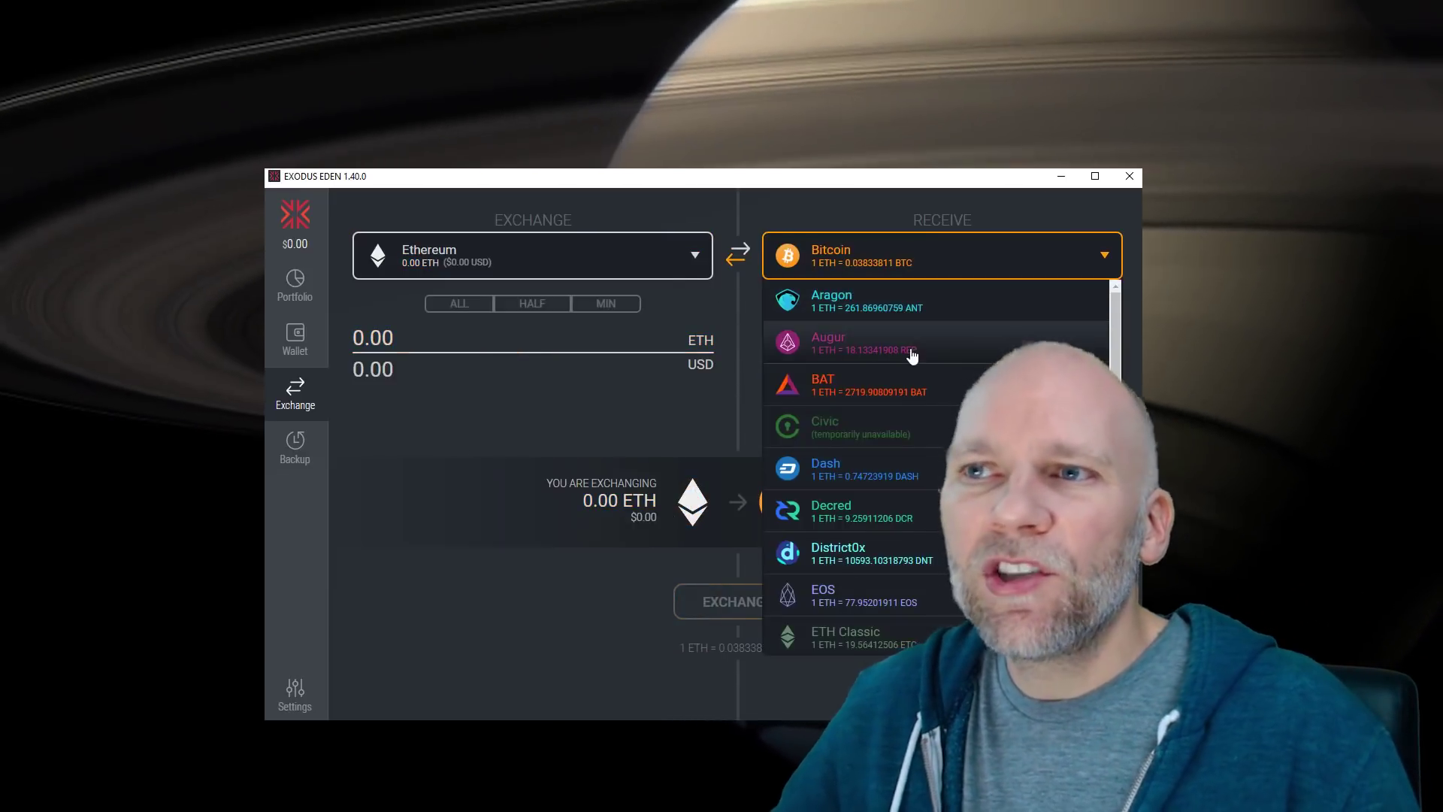
{"action": "scroll", "coordinate": [854, 381], "scroll_direction": "down", "scroll_amount": 5}
{"action": "left_click", "coordinate": [849, 391]}
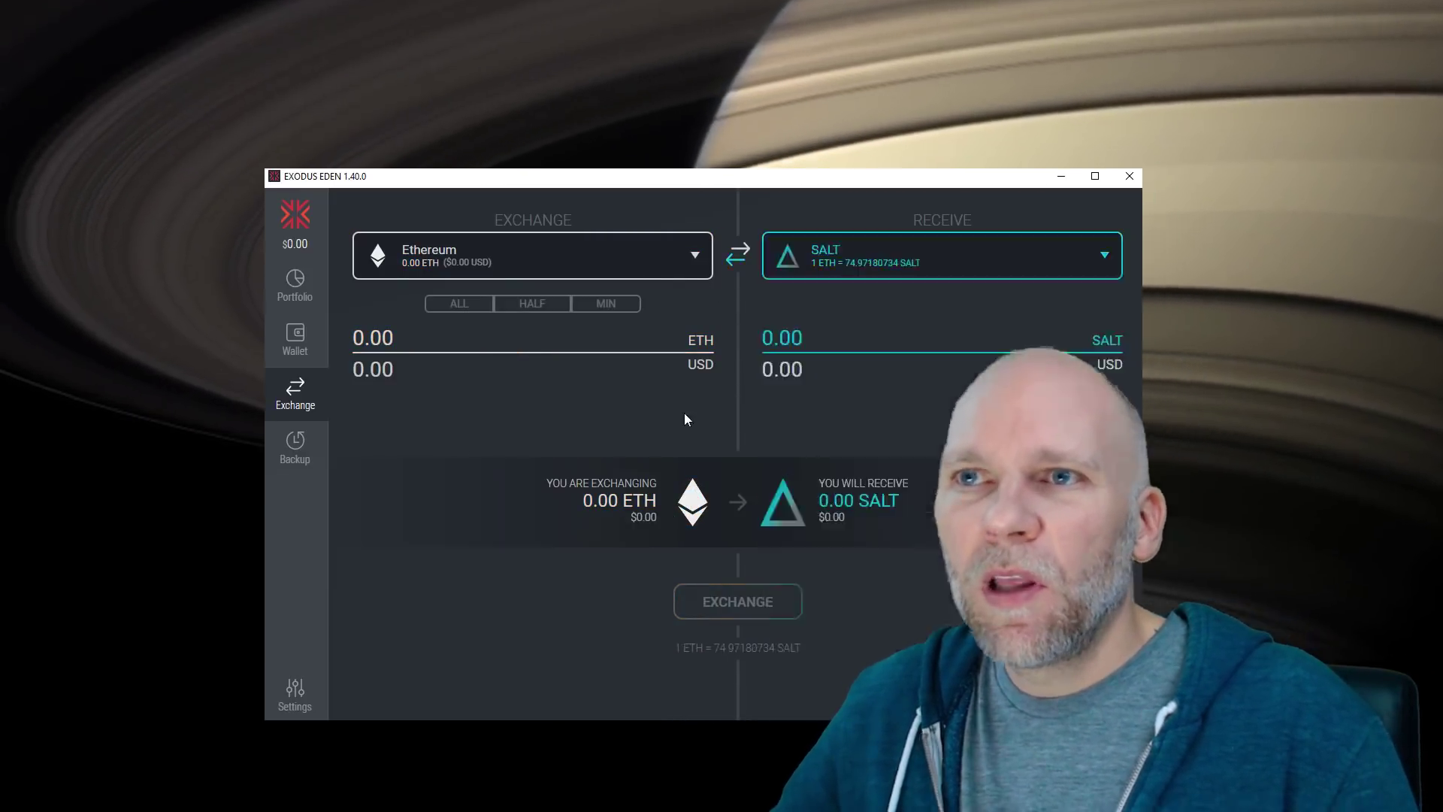